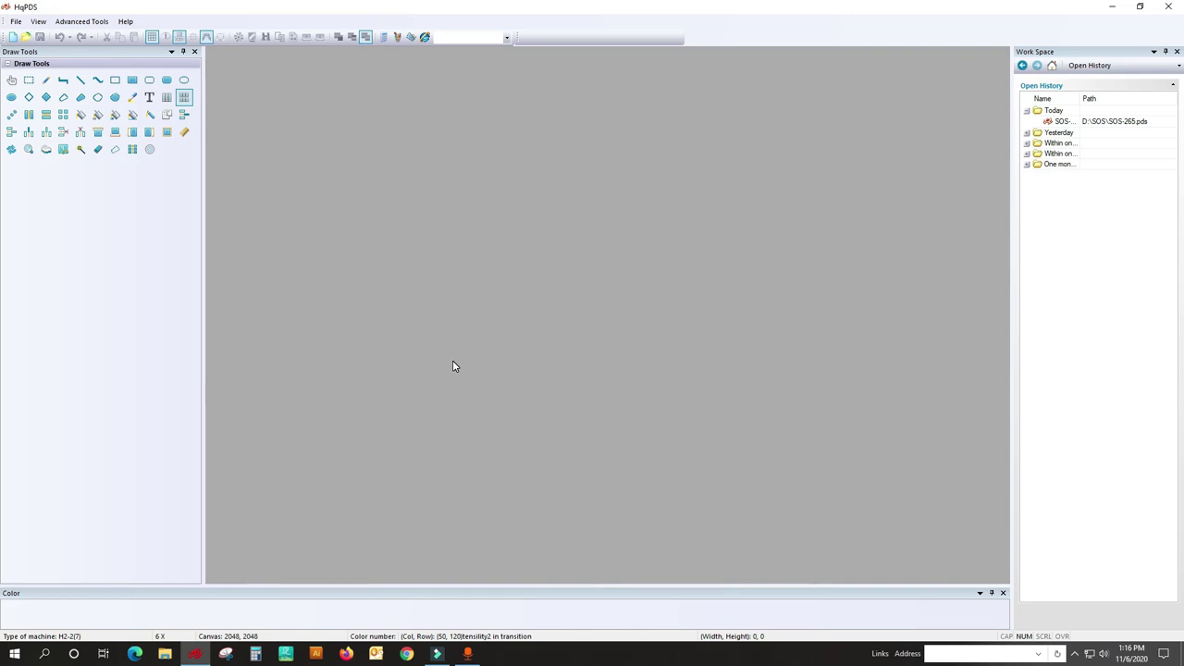
# Create a new design for the H2-2 two-system machine
pyautogui.click(16, 22)
pyautogui.click(28, 44)
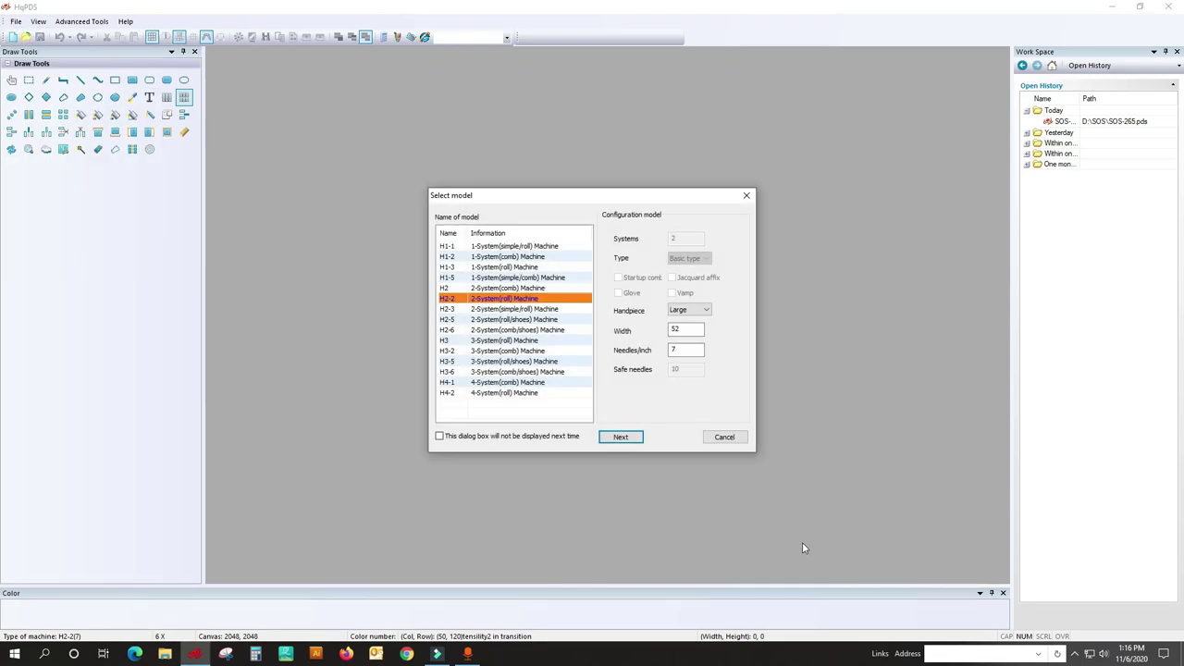
pyautogui.click(618, 437)
pyautogui.click(544, 410)
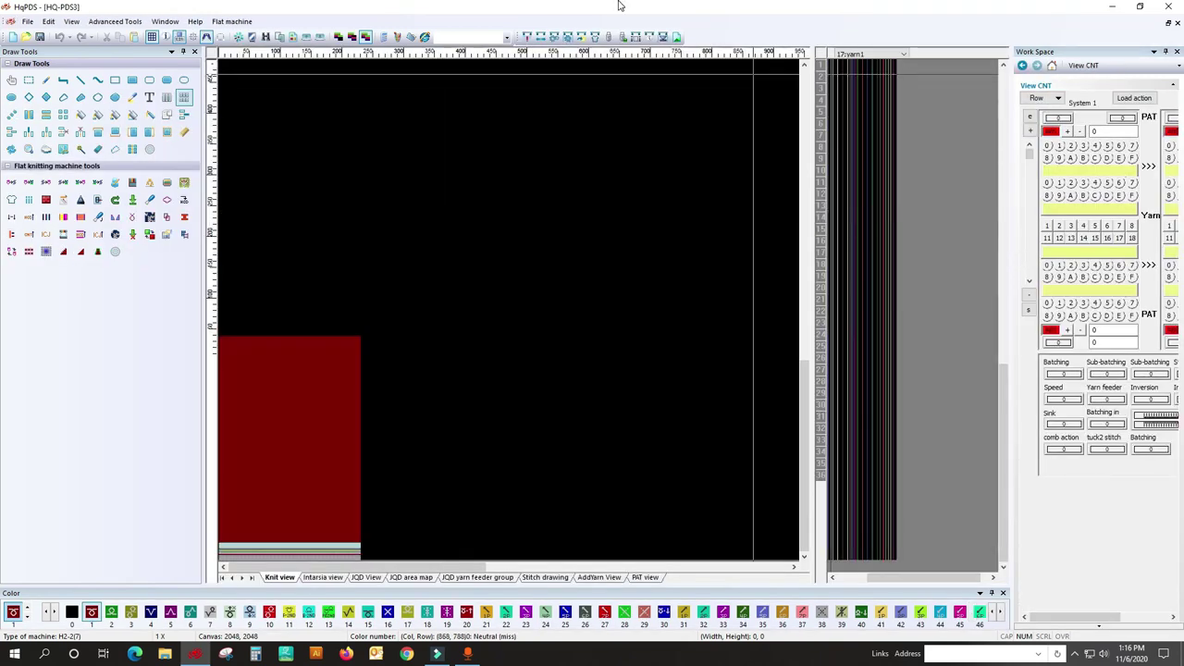
# In the Craft Bill, set Start Needles to 100 with 2x1 ribbing
pyautogui.click(595, 38)
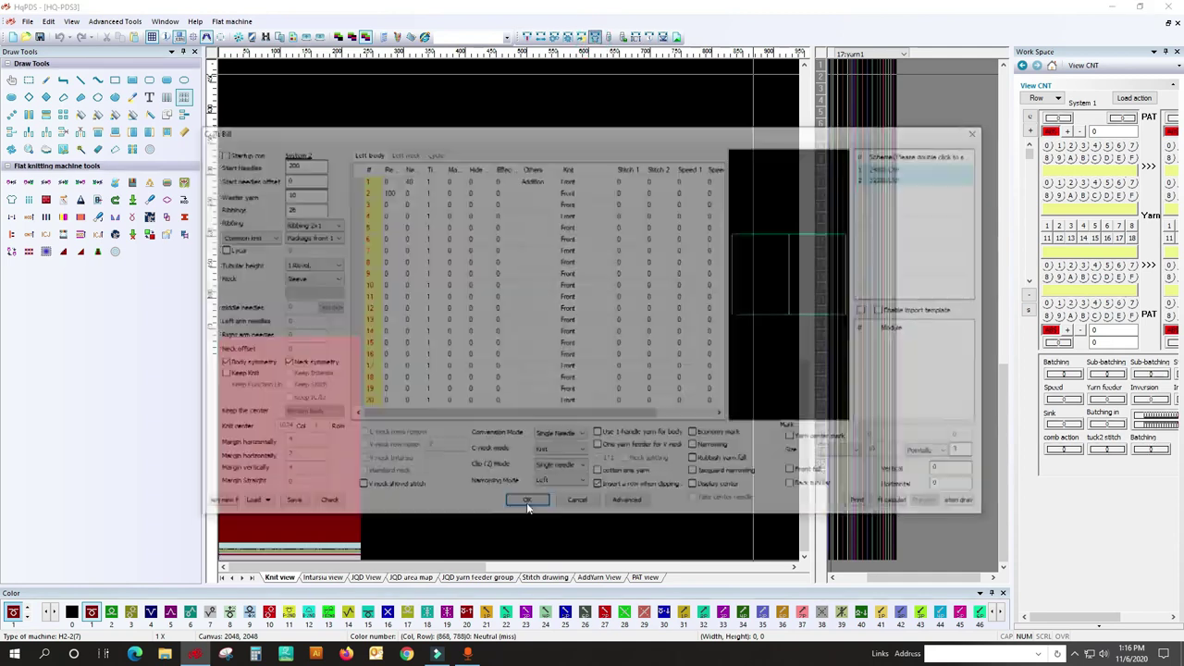
pyautogui.click(220, 505)
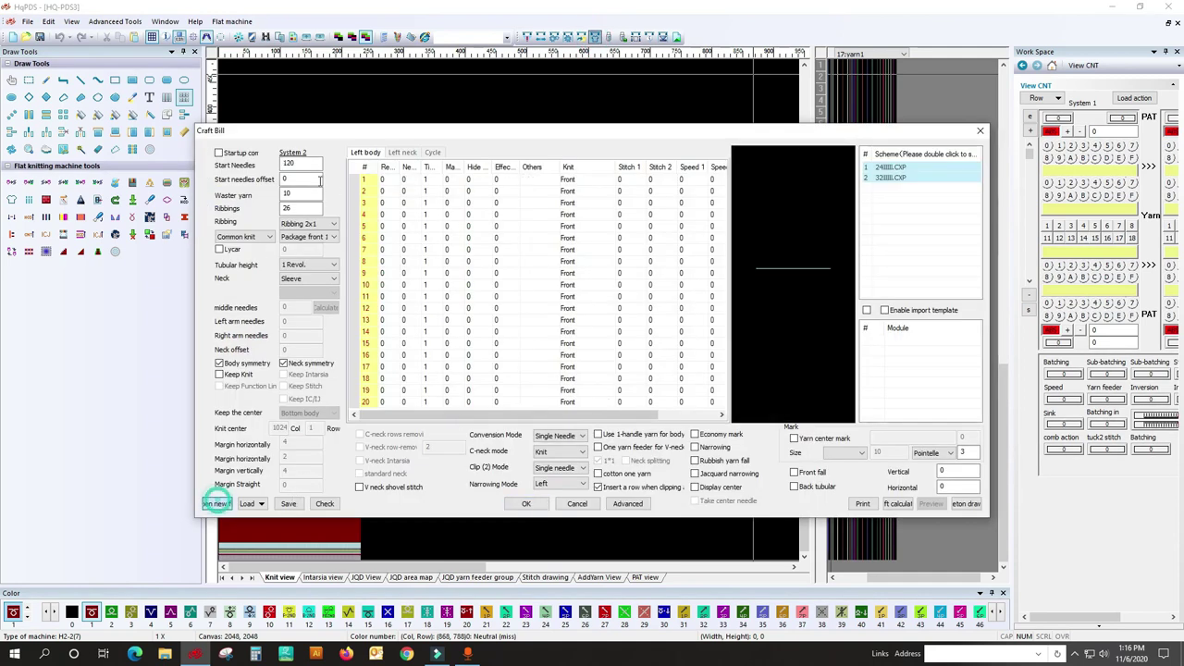
pyautogui.write('100')
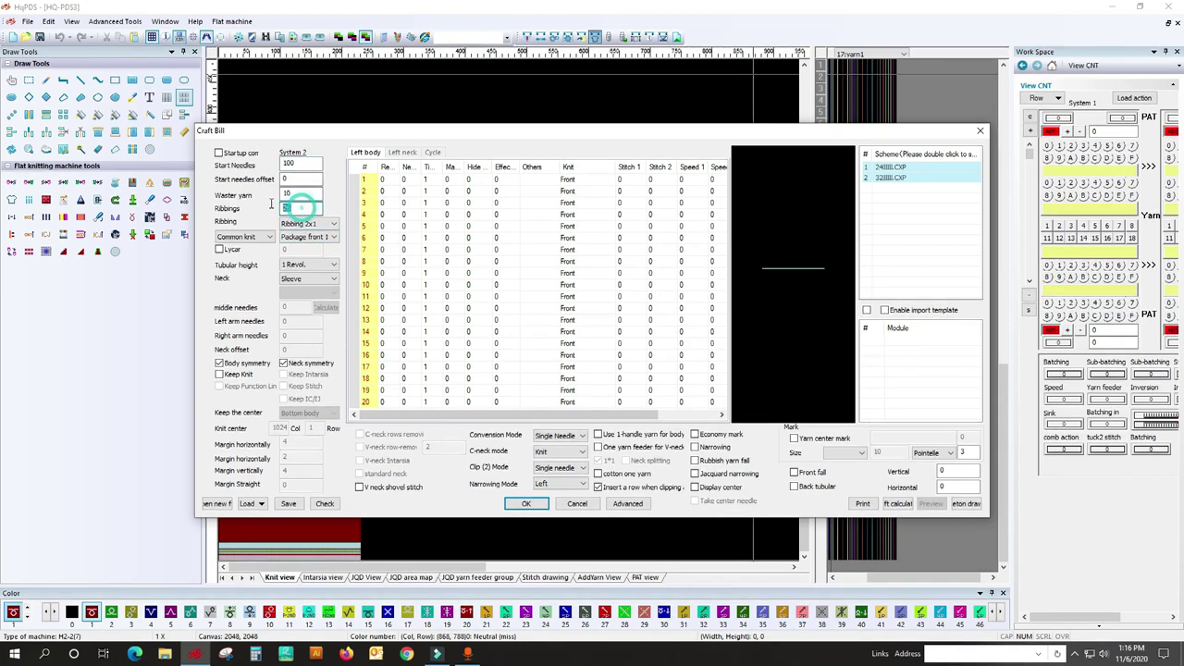
pyautogui.click(390, 179)
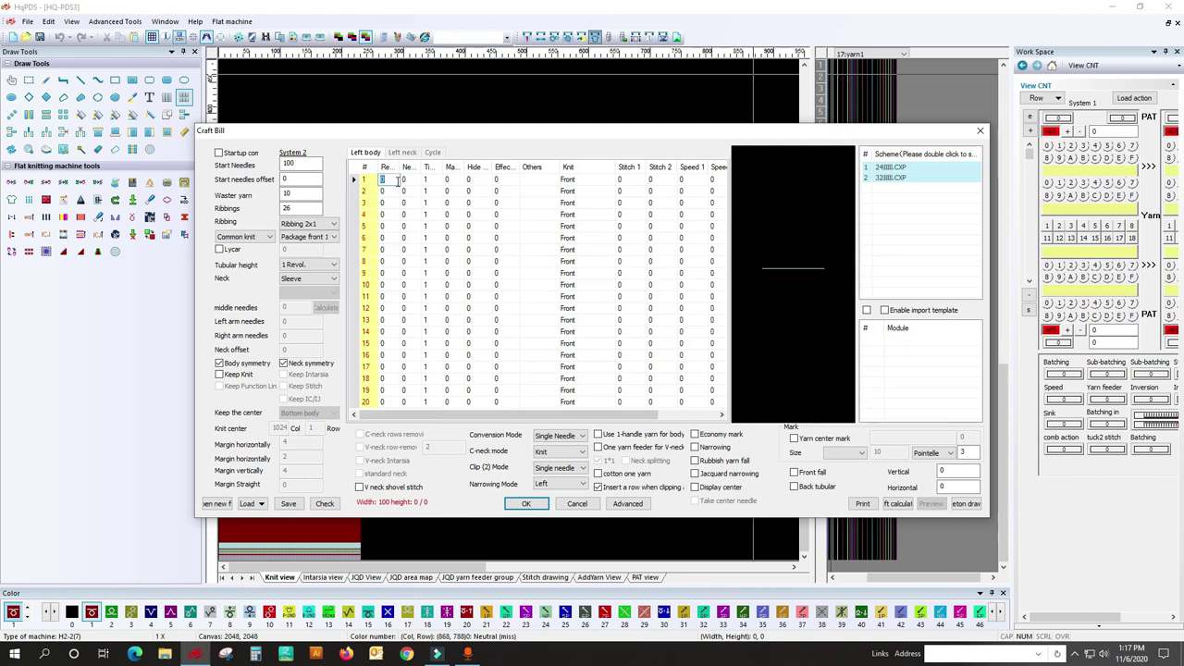
# Set the first body row's Ne to 20 and its Others option to Addition
pyautogui.moveTo(397, 181); pyautogui.dragTo(395, 222)
pyautogui.click(404, 178)
pyautogui.write('20')
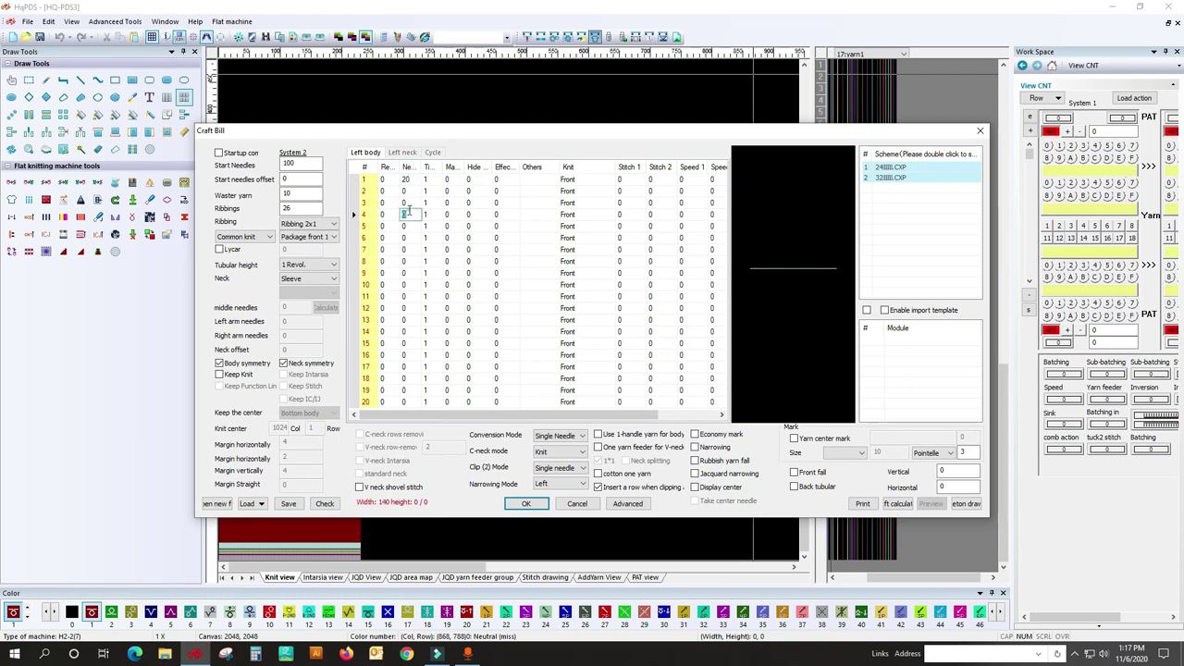
pyautogui.click(397, 180)
pyautogui.click(547, 176)
pyautogui.click(552, 179)
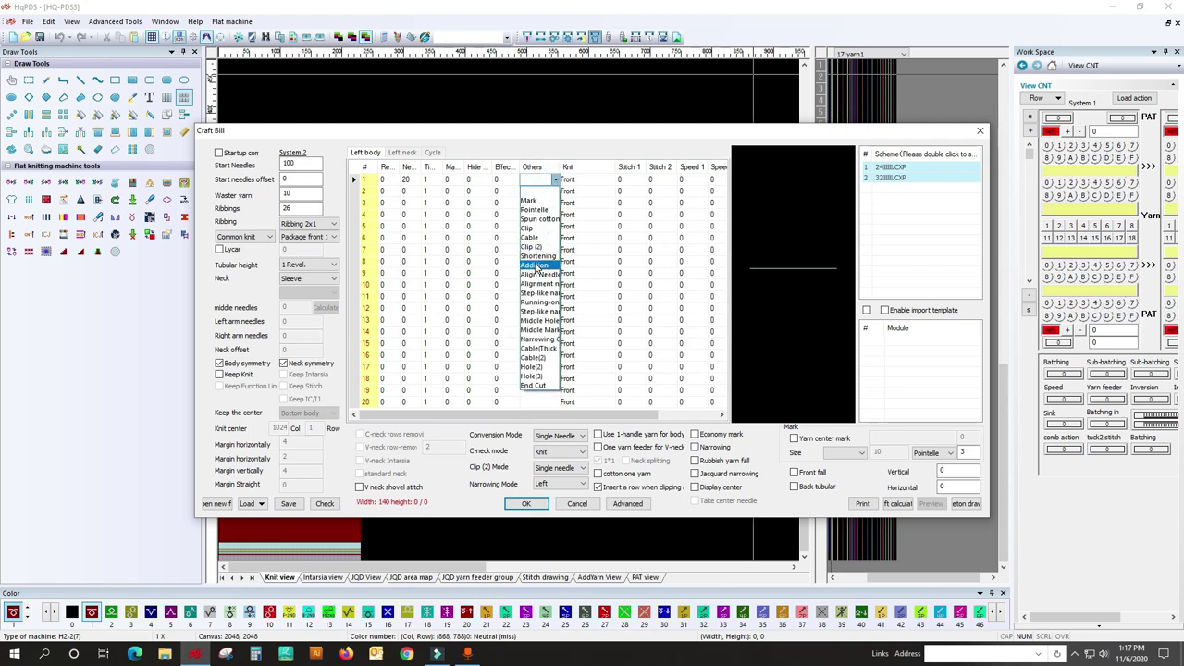
pyautogui.click(537, 266)
# Set row 2's Re to 100 and recheck row 1's Ne of 20
pyautogui.click(416, 180)
pyautogui.click(389, 181)
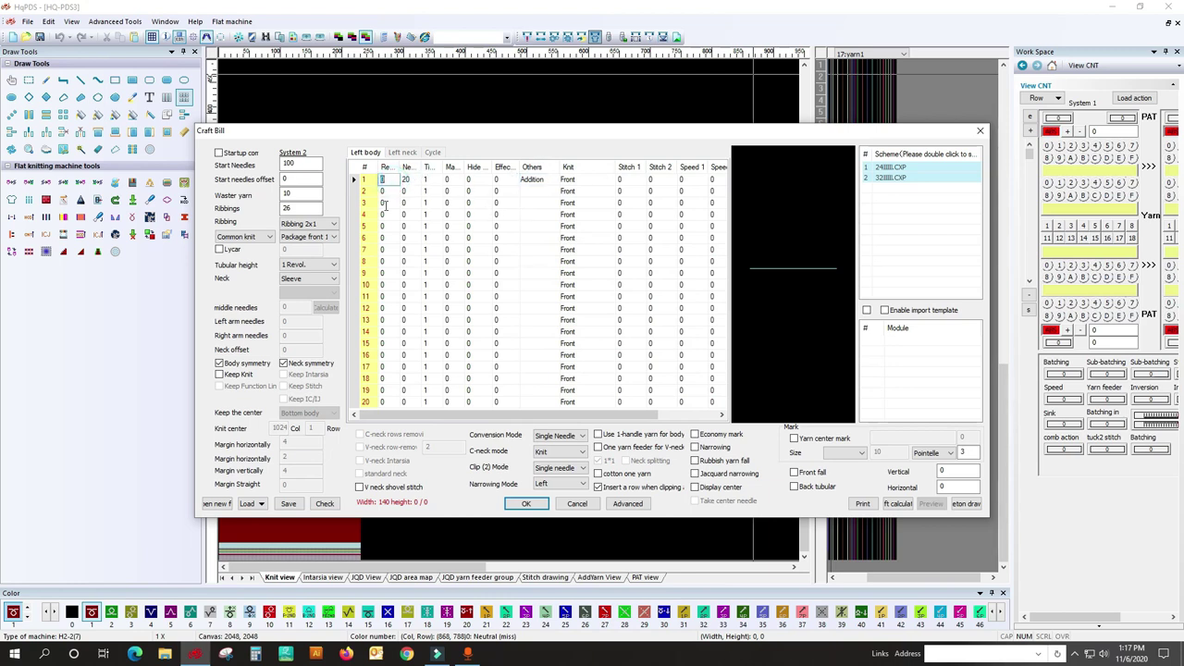
pyautogui.click(384, 191)
pyautogui.write('100')
pyautogui.click(387, 226)
pyautogui.click(387, 192)
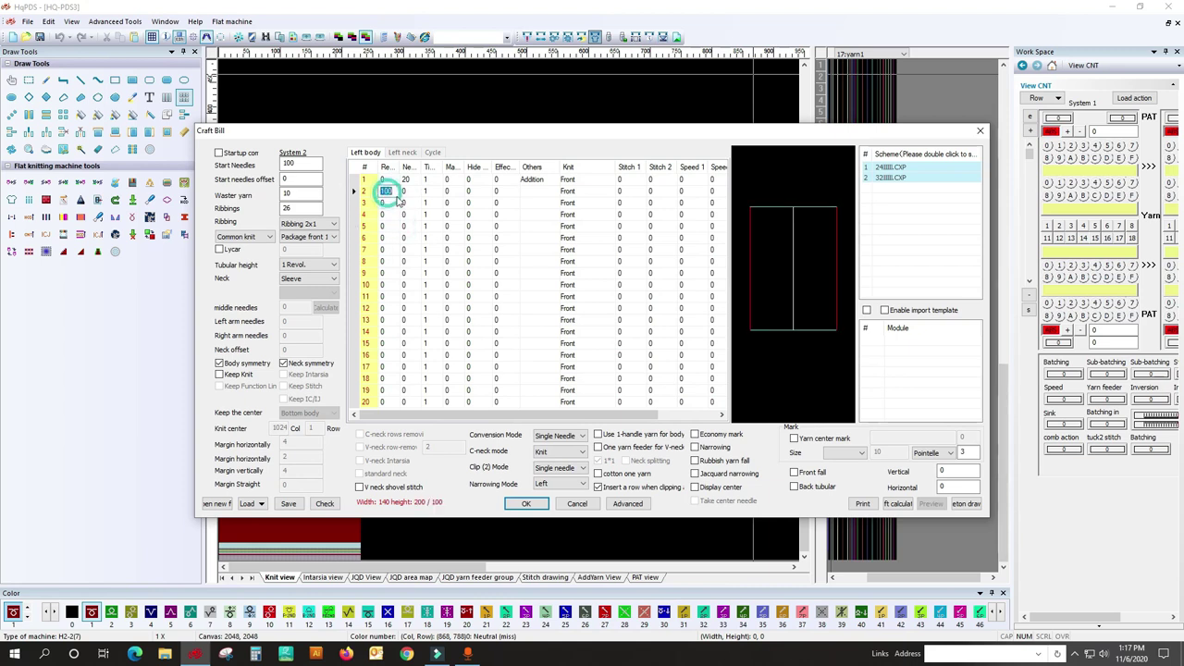
pyautogui.click(407, 179)
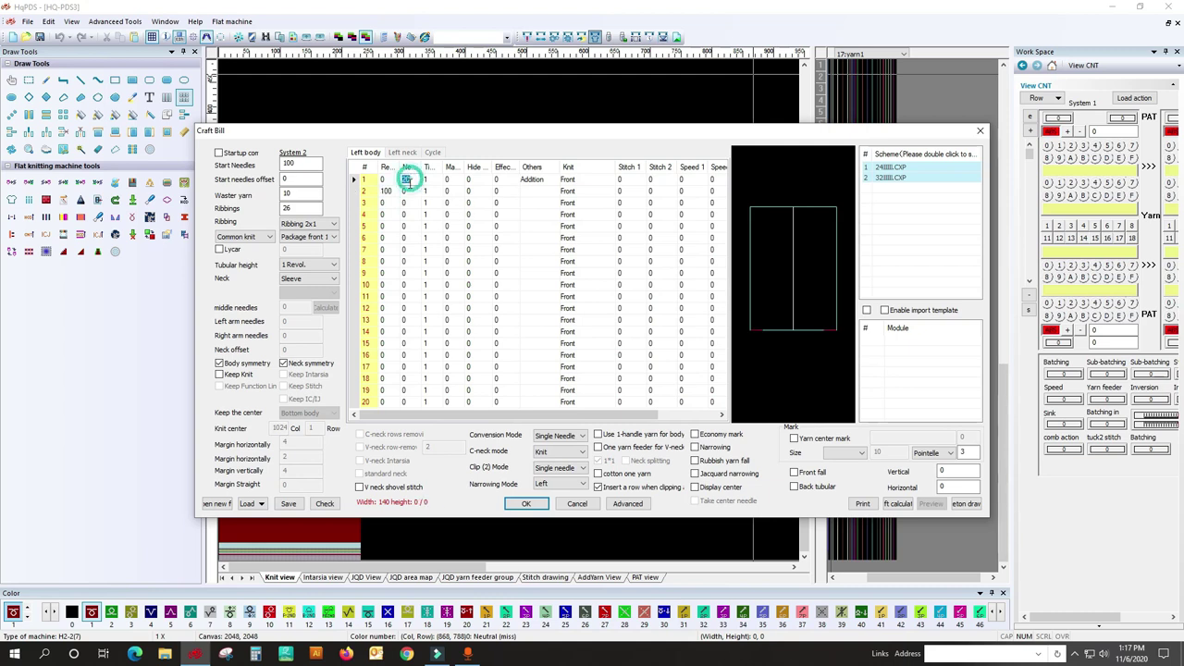
pyautogui.click(403, 203)
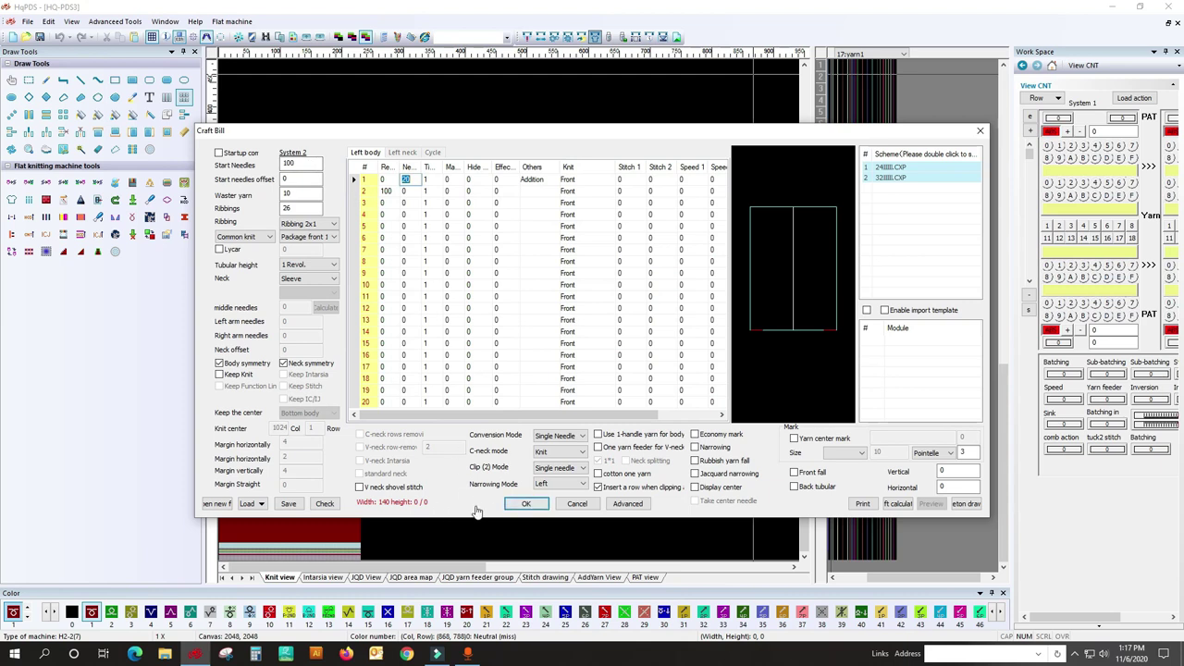
# Apply the Craft Bill to generate the 2x1 rib body and zoom in to inspect it
pyautogui.click(524, 506)
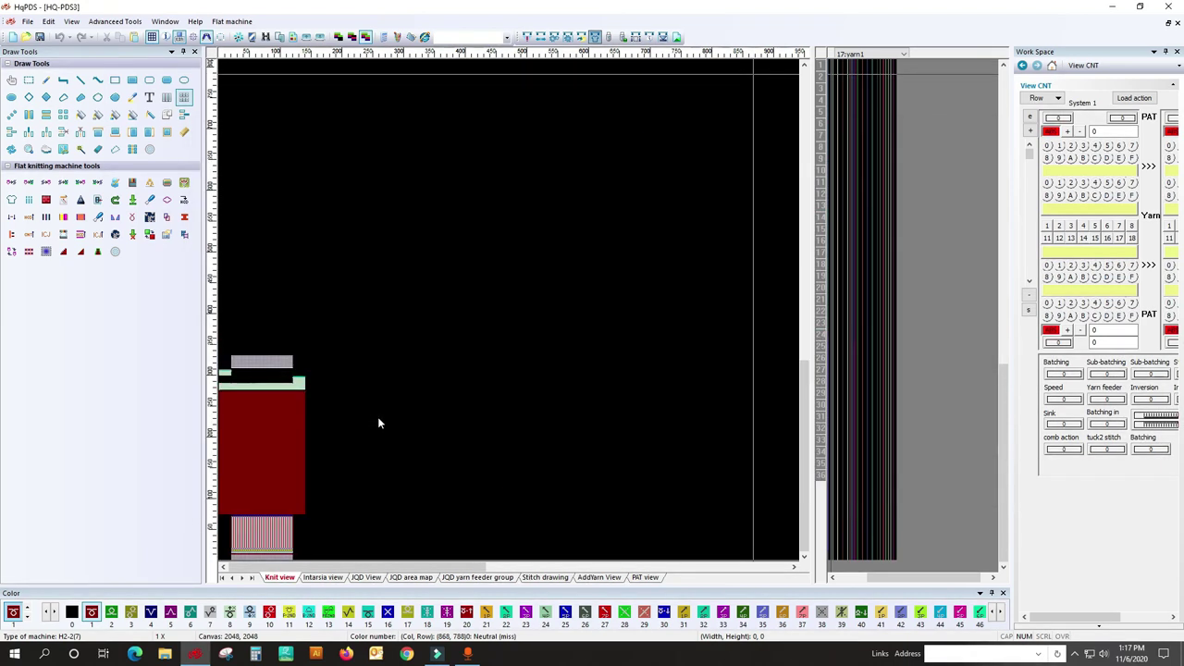
pyautogui.scroll(3, 293, 459)
pyautogui.scroll(2, 383, 324)
pyautogui.scroll(2, 333, 296)
pyautogui.scroll(1, 288, 261)
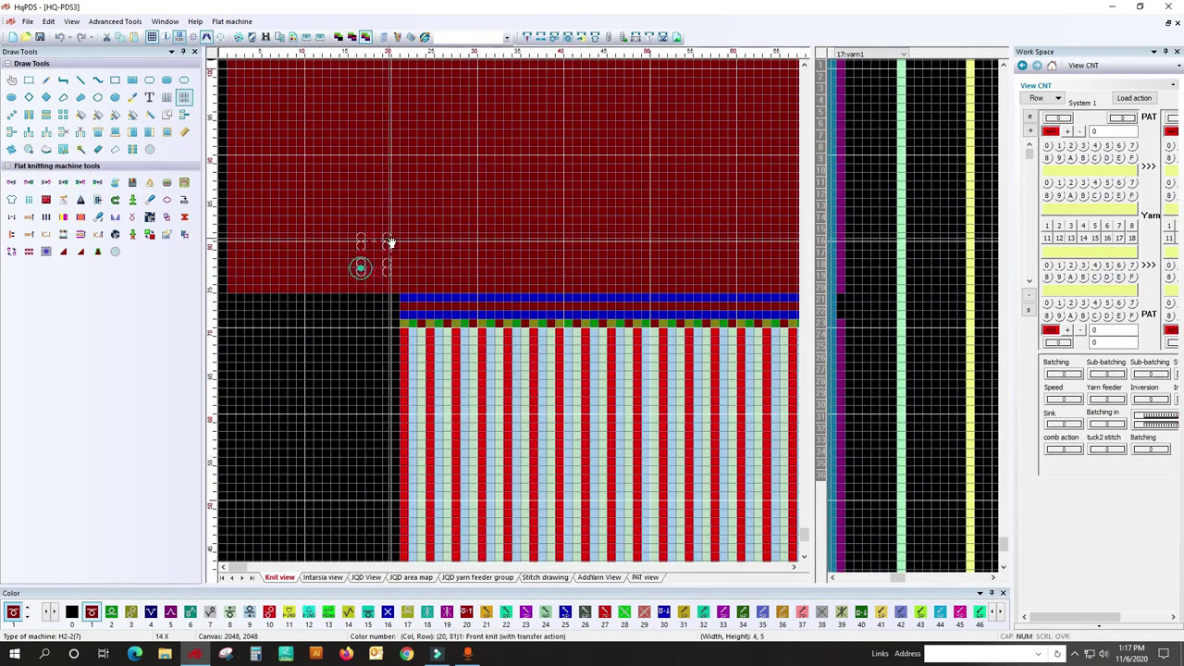
pyautogui.scroll(1, 391, 244)
pyautogui.scroll(1, 407, 310)
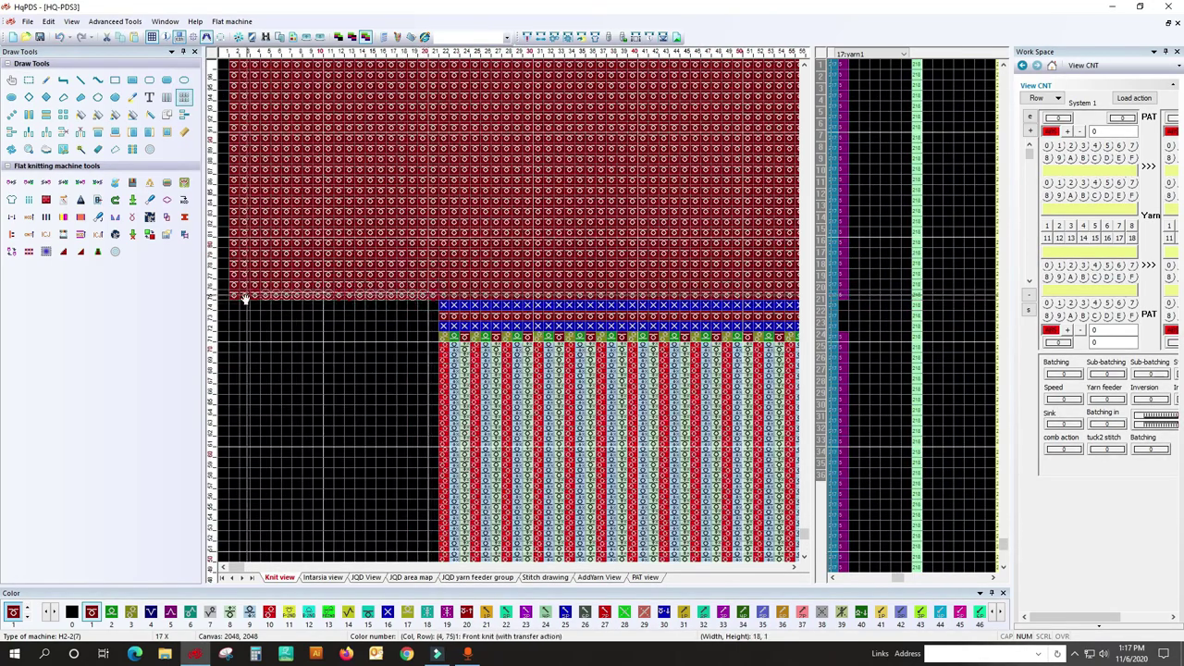
pyautogui.scroll(1, 235, 290)
pyautogui.scroll(-2, 678, 313)
pyautogui.scroll(-1, 512, 314)
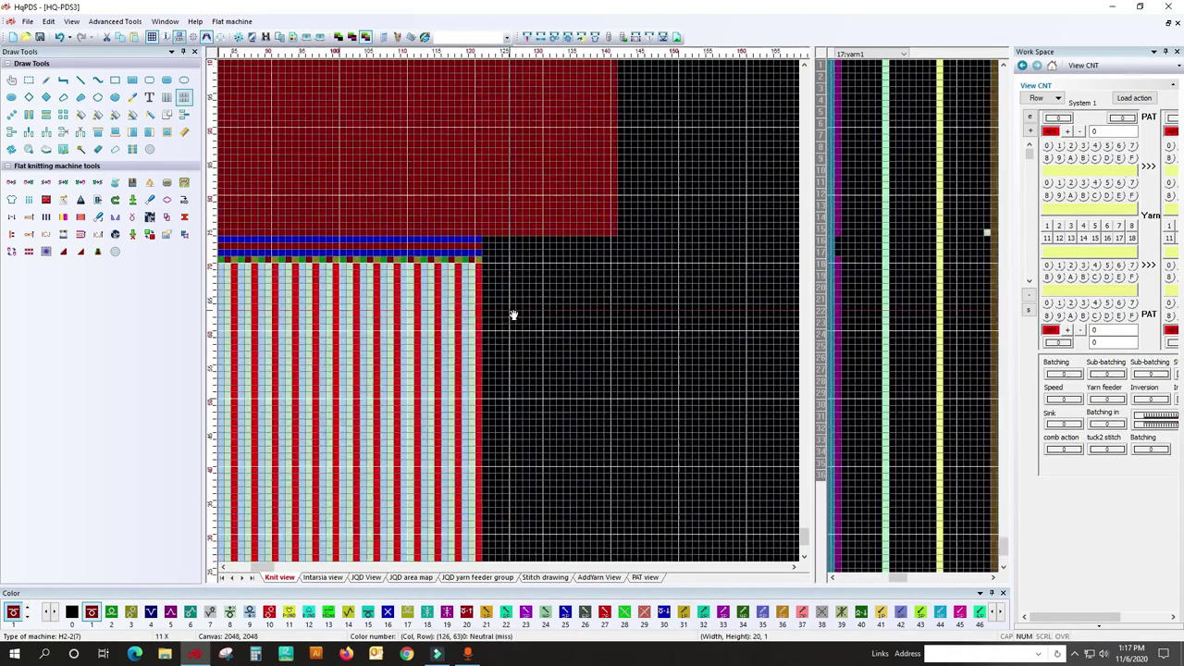
pyautogui.scroll(1, 494, 237)
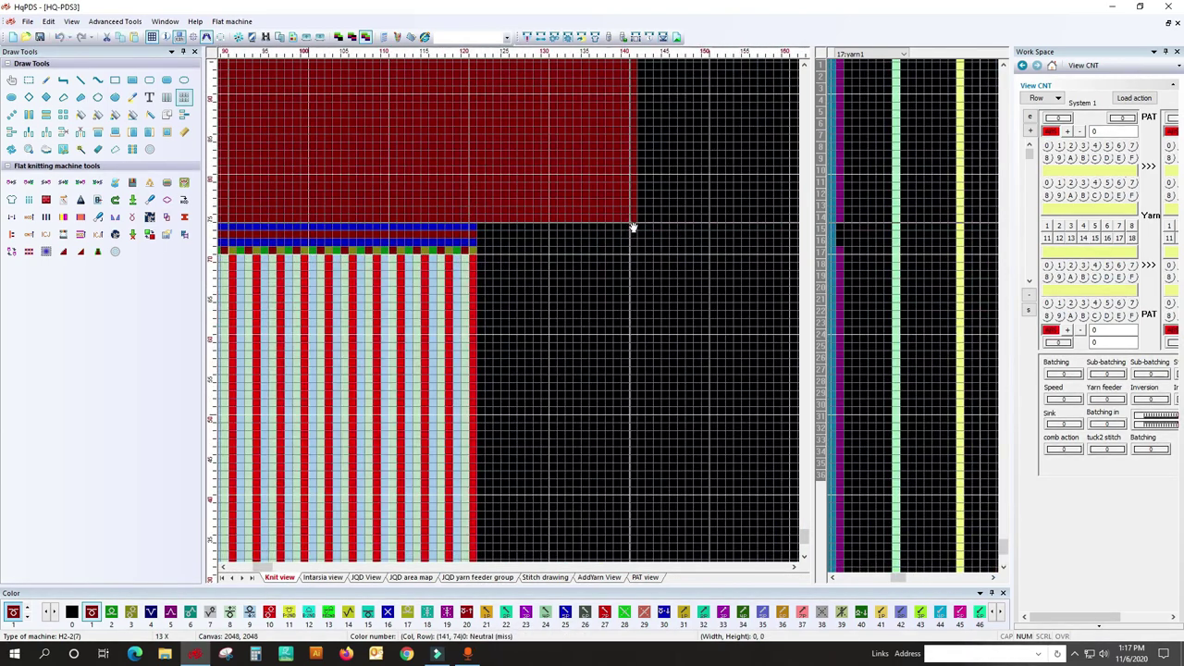
pyautogui.scroll(1, 491, 323)
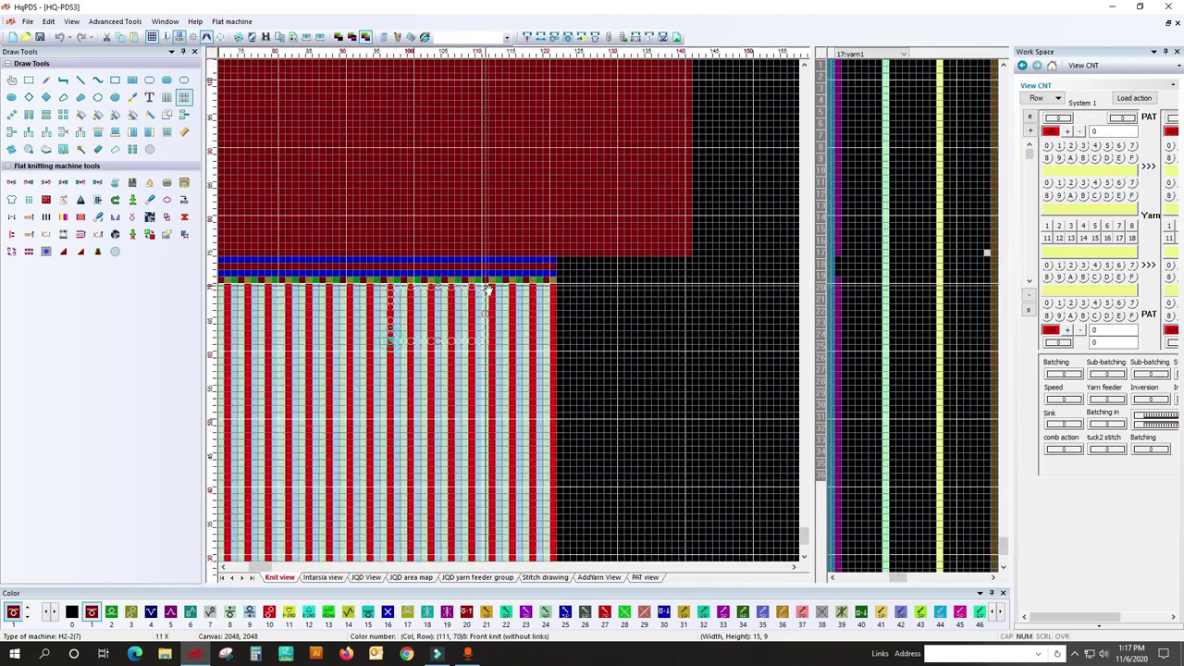
pyautogui.scroll(1, 476, 317)
pyautogui.scroll(1, 465, 309)
pyautogui.scroll(1, 393, 316)
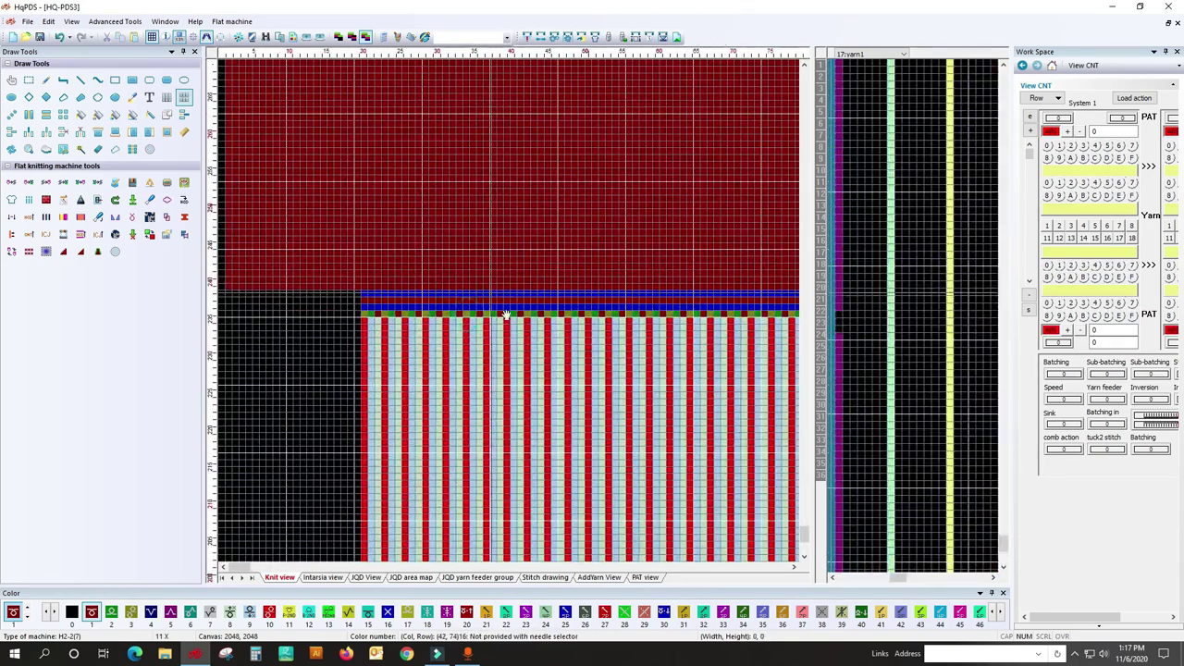
pyautogui.scroll(1, 393, 316)
# Start saving the design in the SOS folder
pyautogui.click(40, 37)
pyautogui.scroll(-5, 184, 228)
pyautogui.scroll(-10, 183, 228)
pyautogui.scroll(-20, 183, 229)
# Save the design as SOS-265.pds, replacing the existing file
pyautogui.scroll(-20, 183, 241)
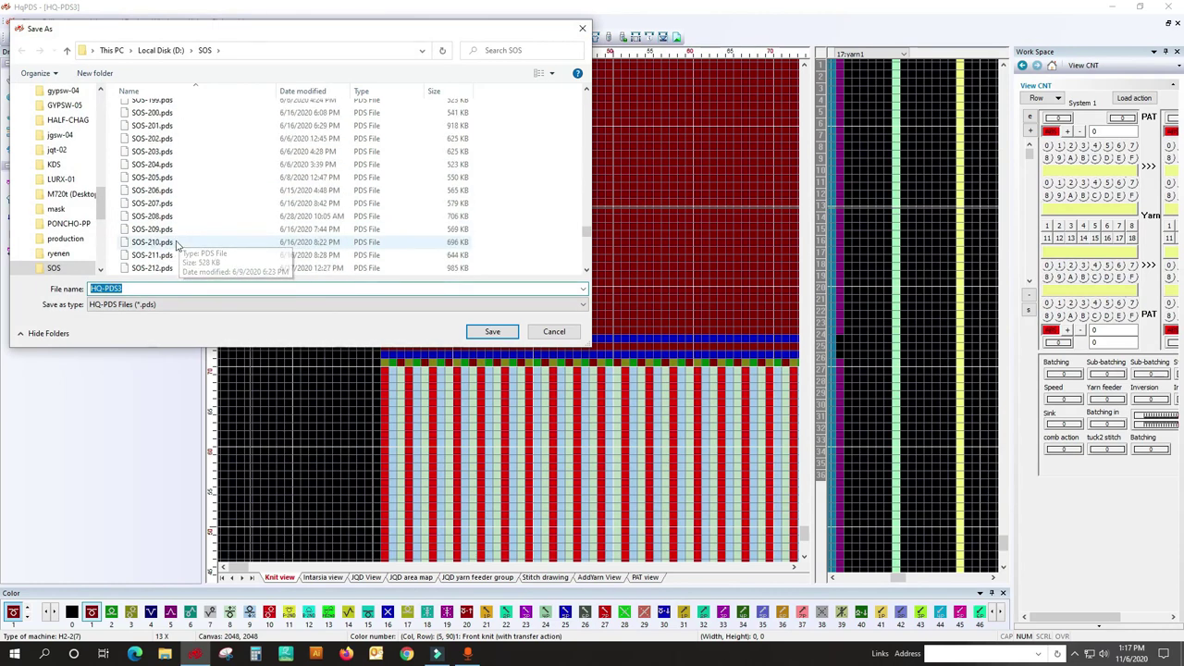
pyautogui.scroll(-15, 169, 256)
pyautogui.click(153, 241)
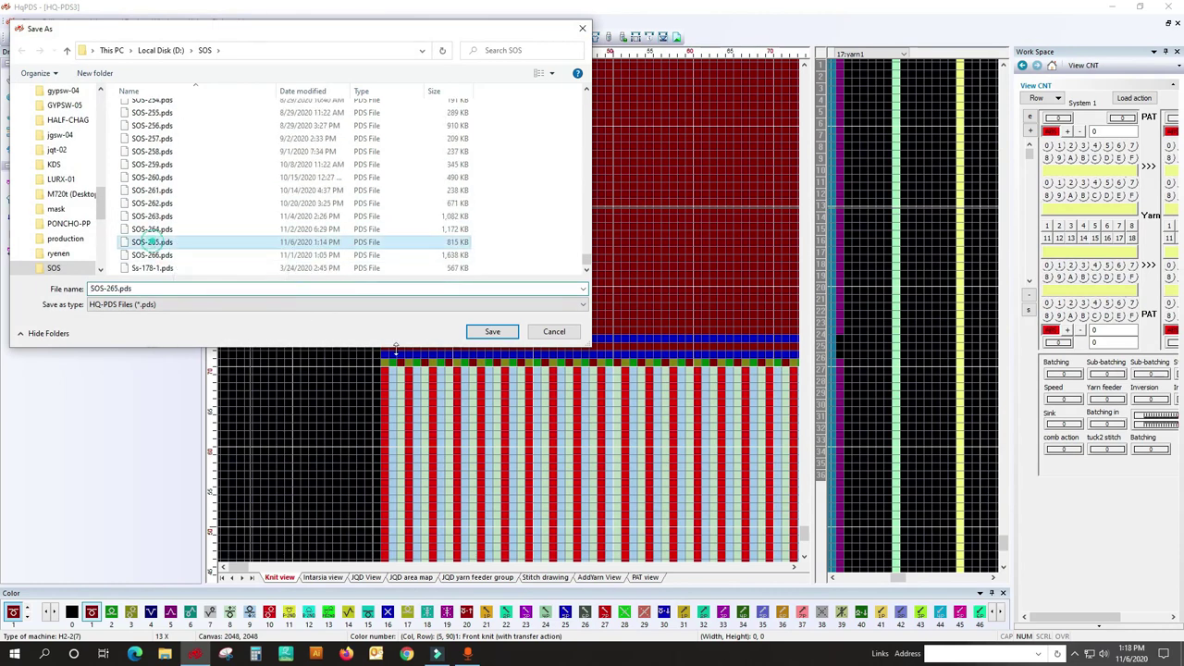
pyautogui.click(492, 331)
pyautogui.click(629, 332)
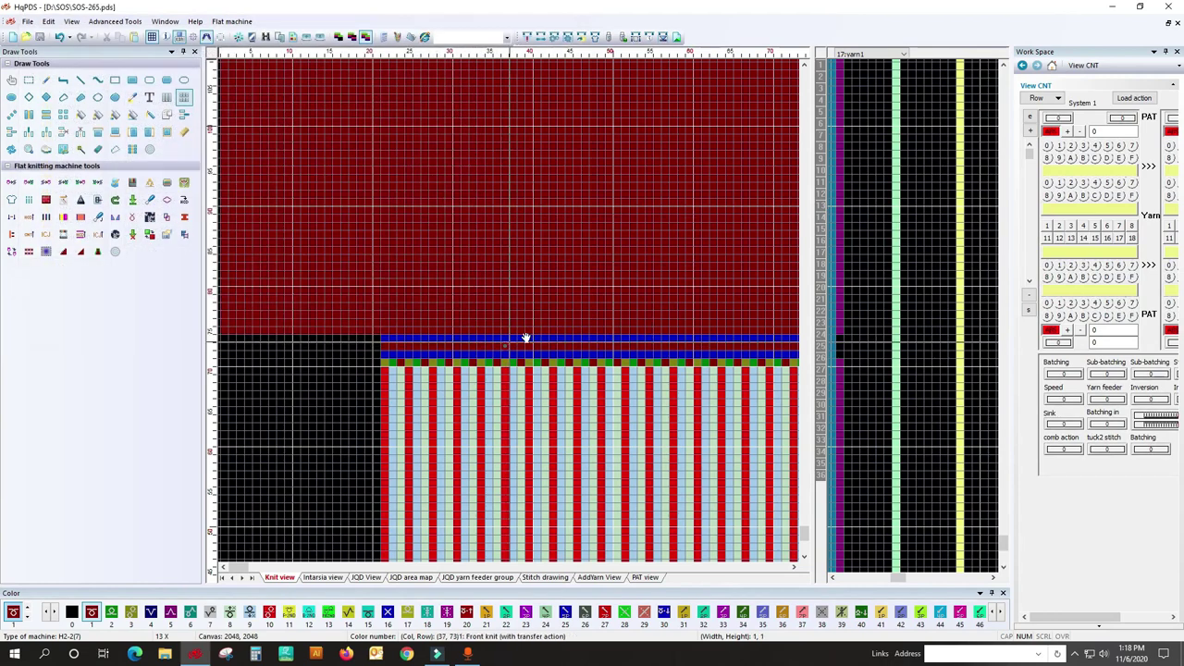
# Compile the design and start the 3D simulation with the default yarn colours
pyautogui.click(527, 37)
pyautogui.click(682, 506)
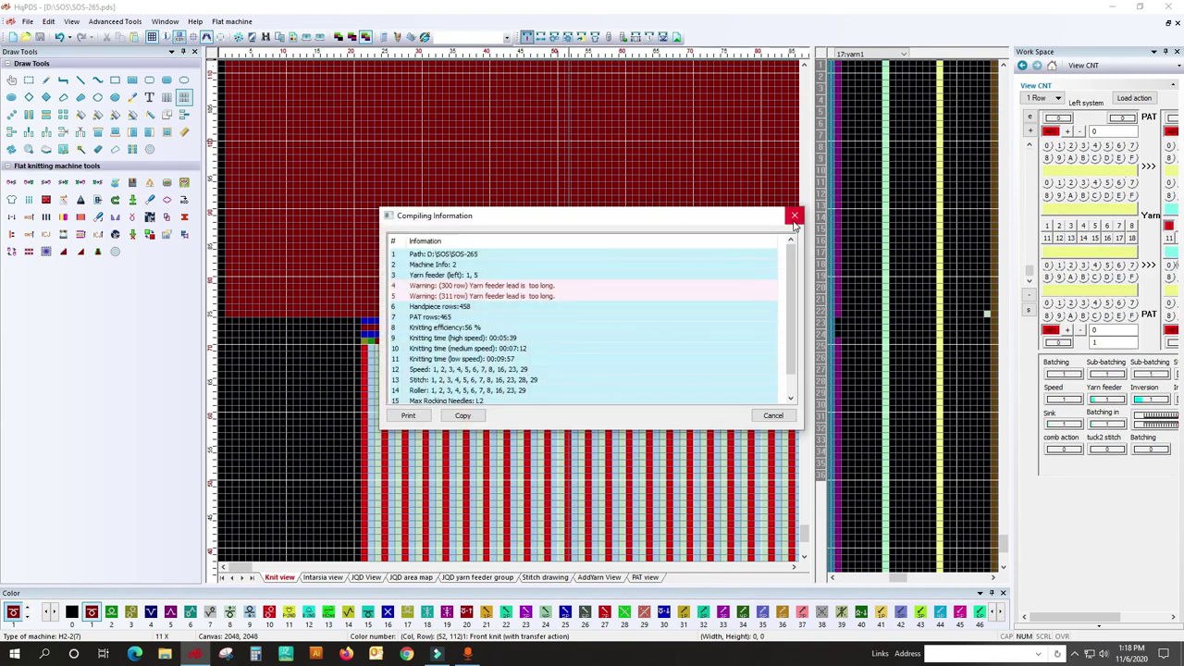
pyautogui.click(793, 215)
pyautogui.click(151, 218)
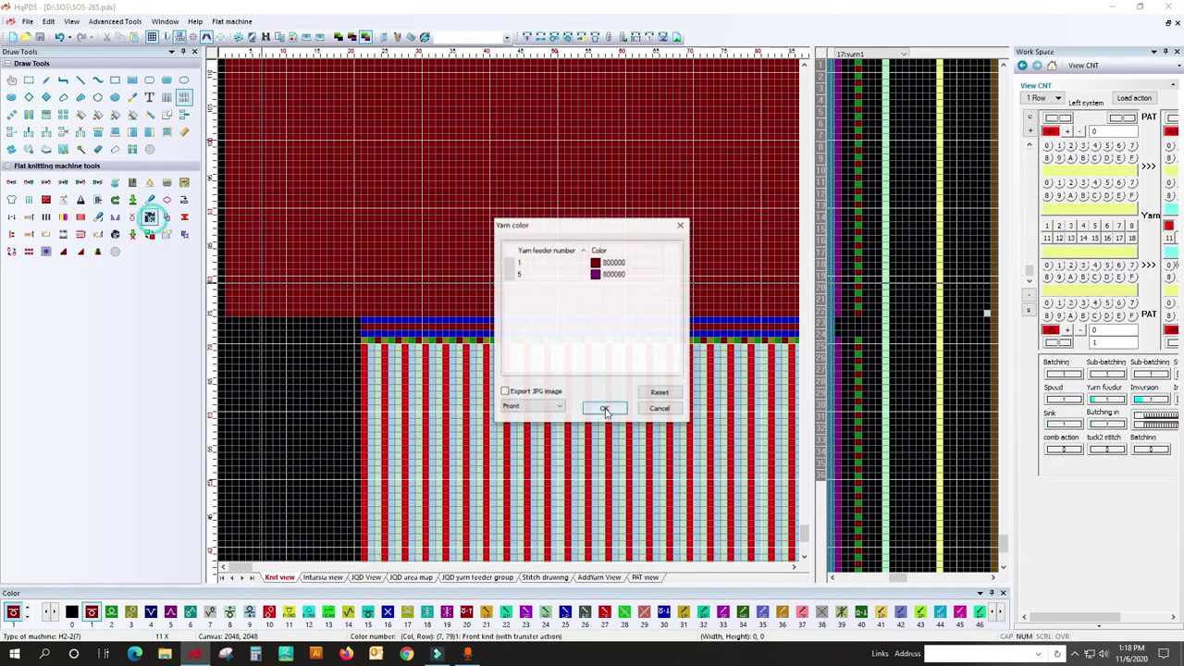
pyautogui.press('Return')
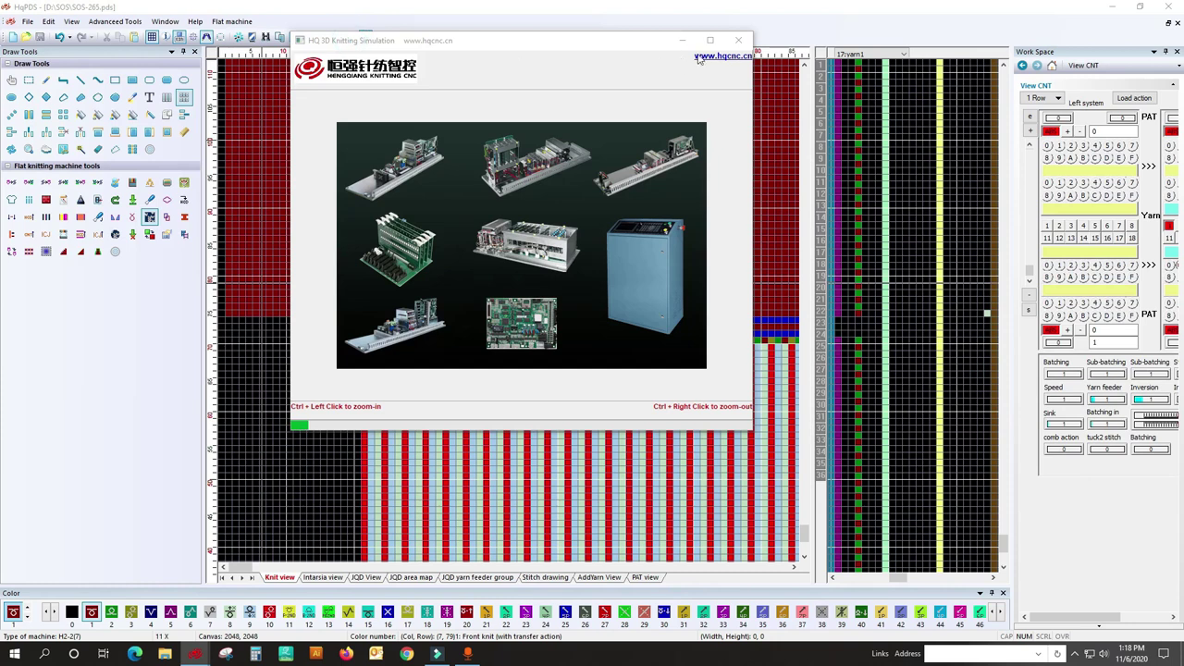
# Maximise the 3D simulation and pan the front view to the rib-to-body transition
pyautogui.click(710, 40)
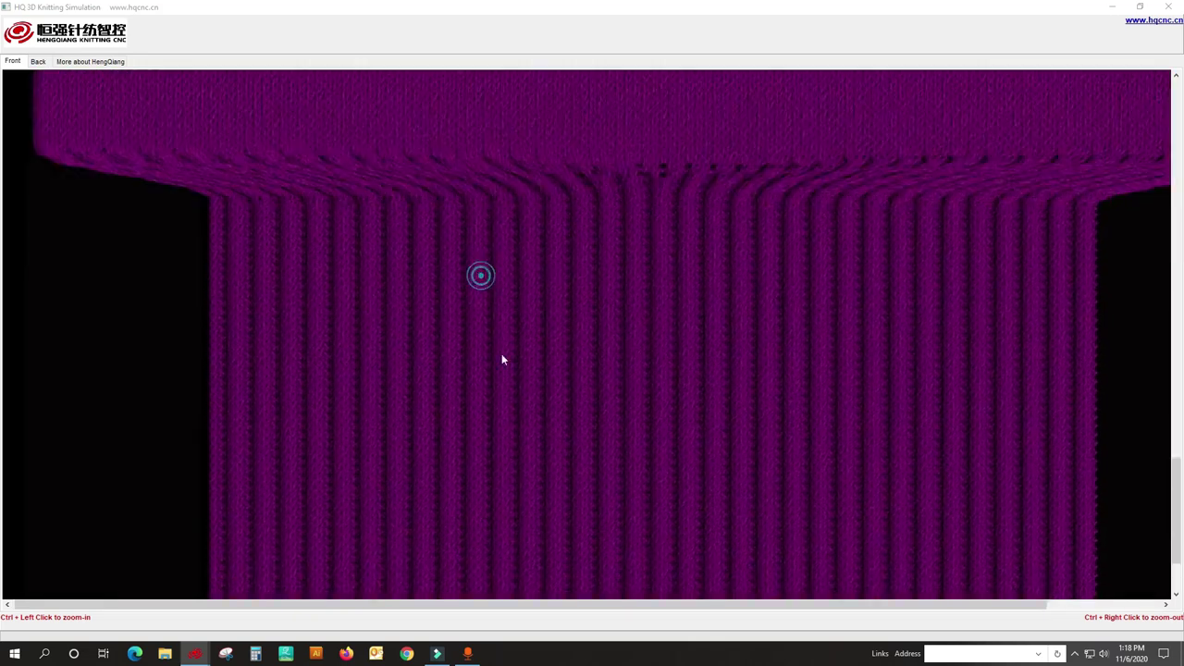
pyautogui.click(505, 225)
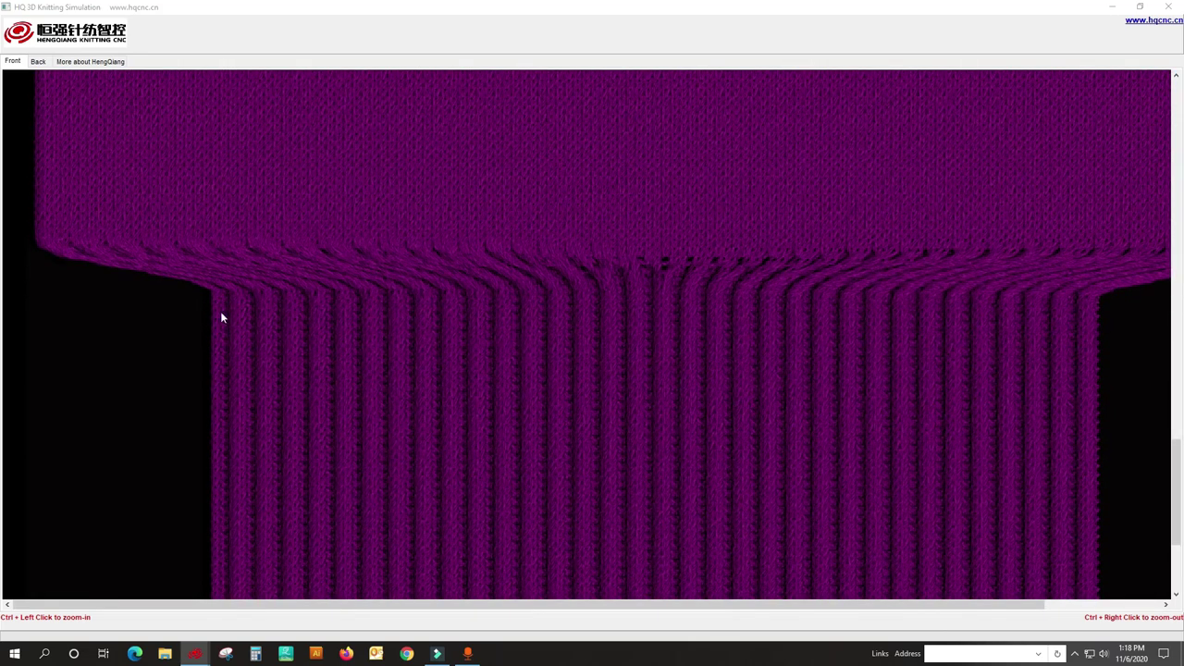
pyautogui.click(1113, 283)
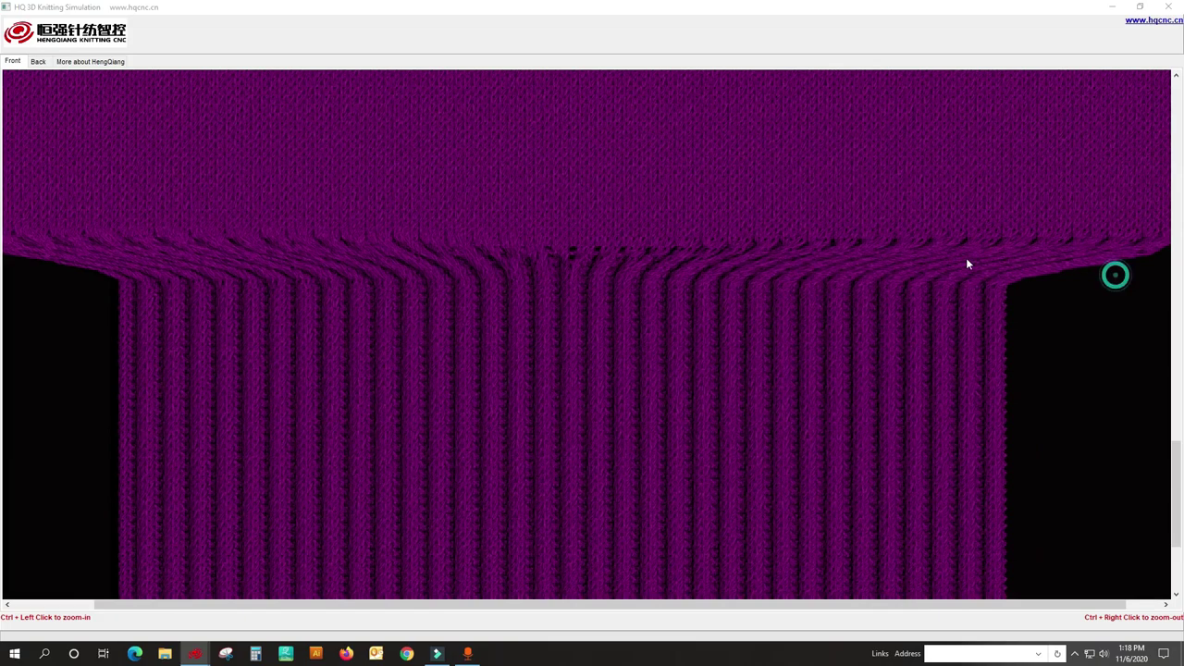
pyautogui.click(888, 286)
# Close the simulation and show the cancel weaving column beside the pattern
pyautogui.click(1172, 9)
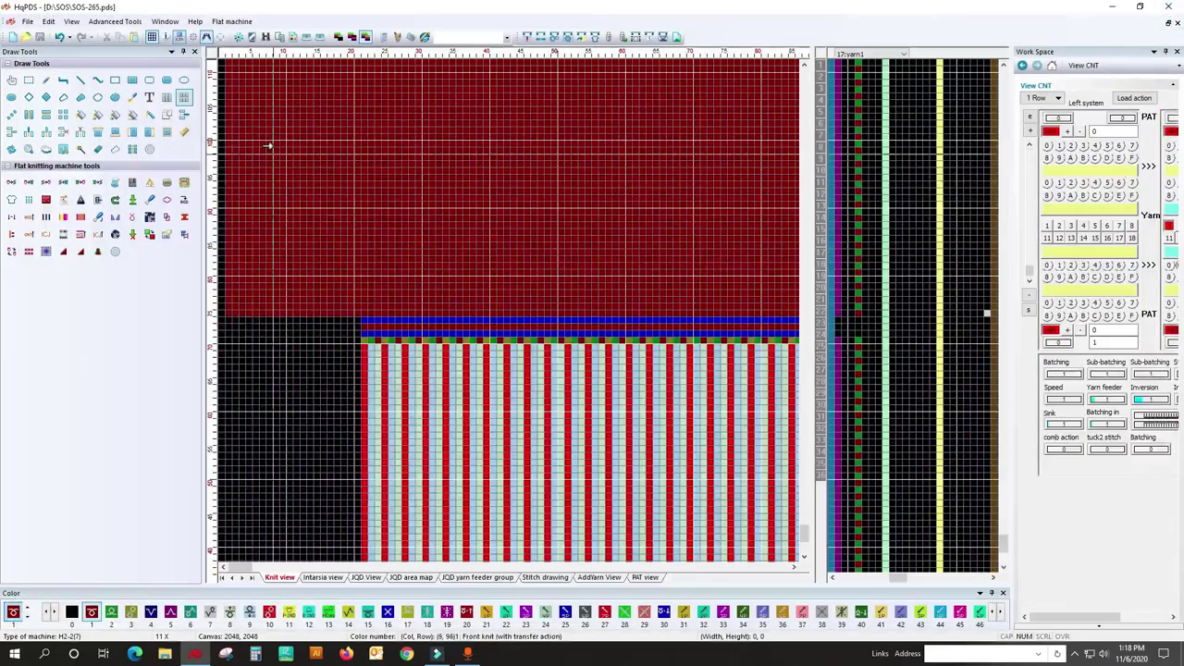
pyautogui.click(186, 104)
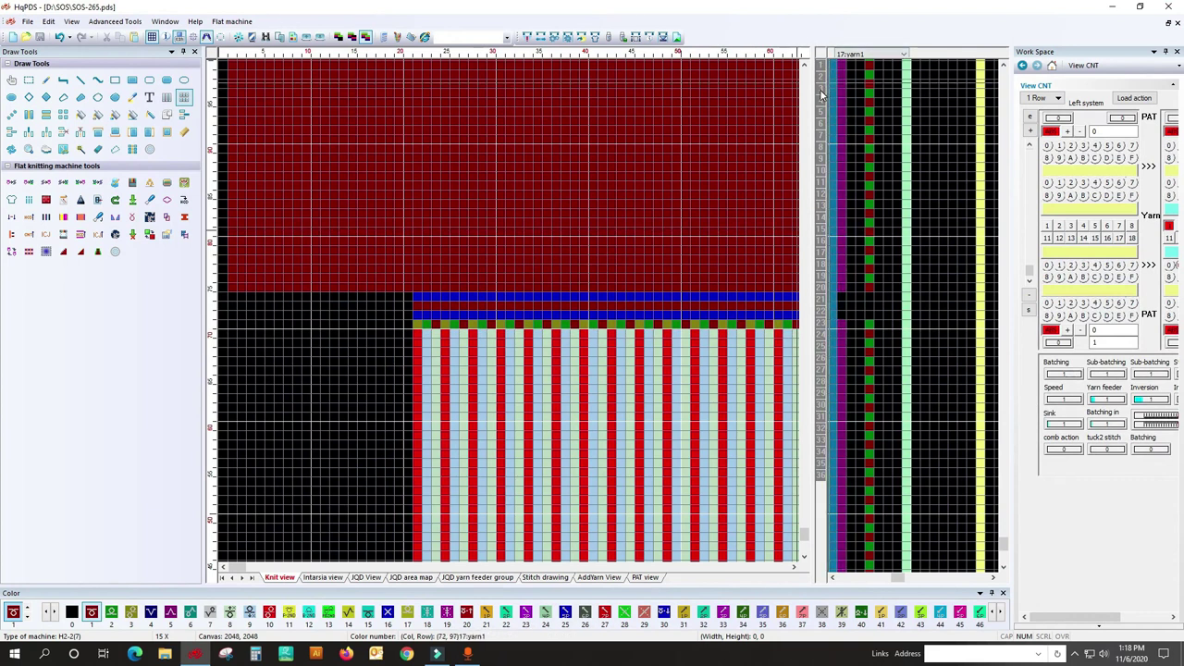
pyautogui.click(820, 92)
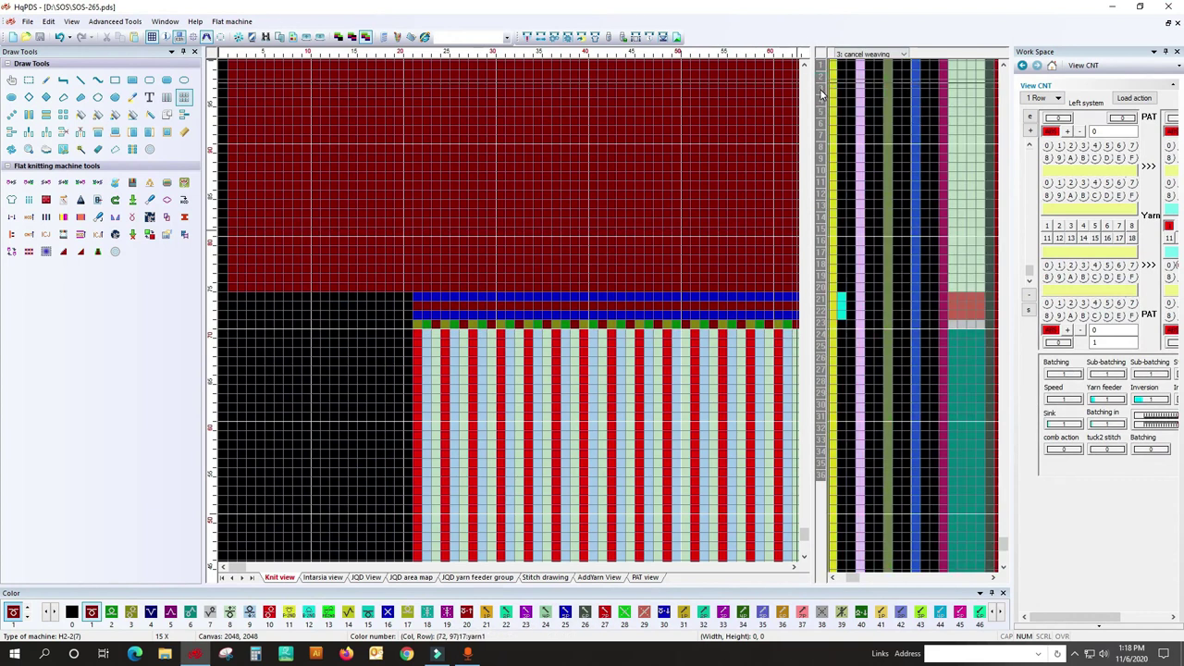
pyautogui.keyDown('ctrl'); pyautogui.scroll(1, 851, 277); pyautogui.keyUp('ctrl')
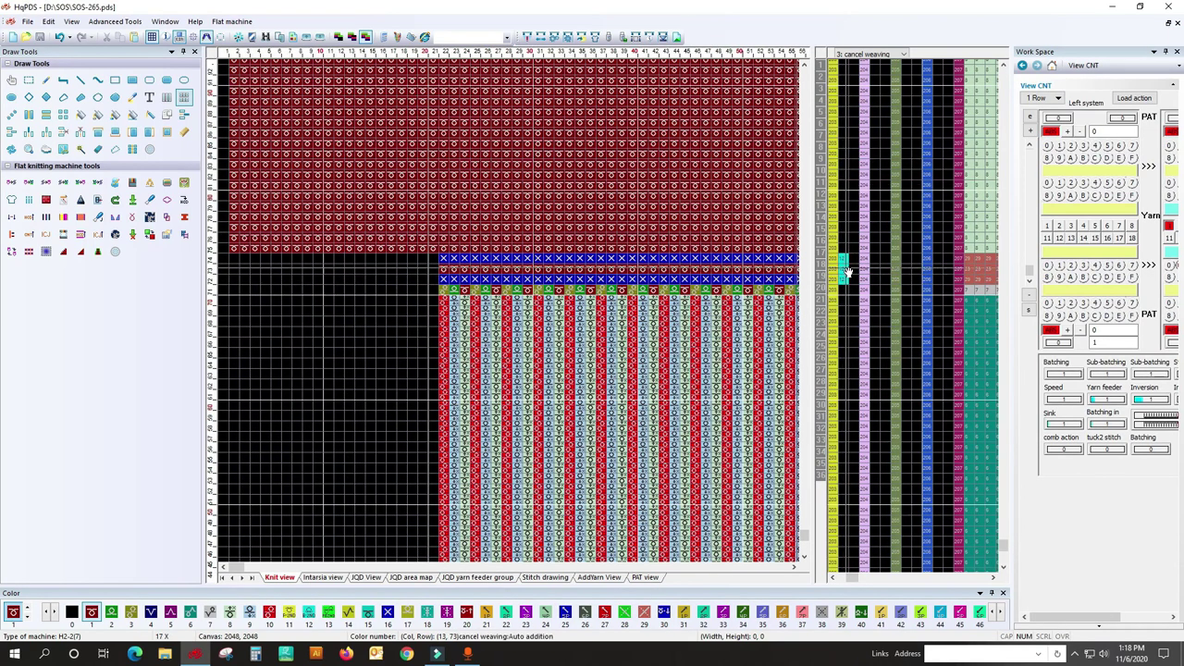
# Mark the rib-to-body transition rows with 12: Auto addition and return to colour cells
pyautogui.rightClick(846, 270)
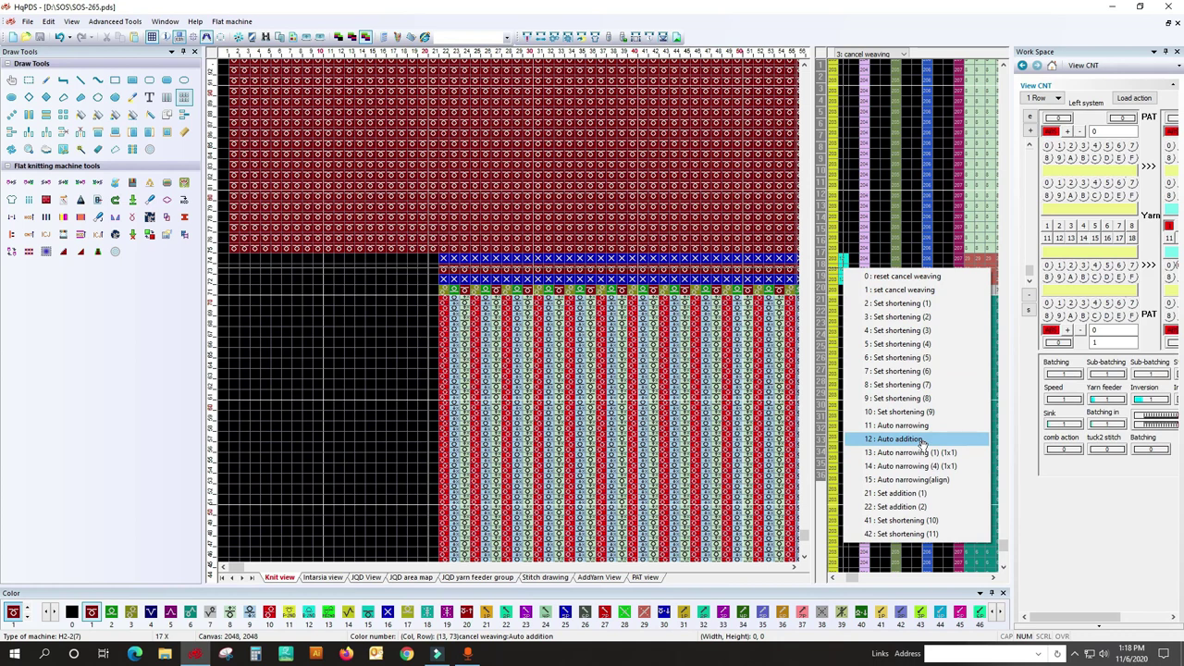
pyautogui.click(918, 440)
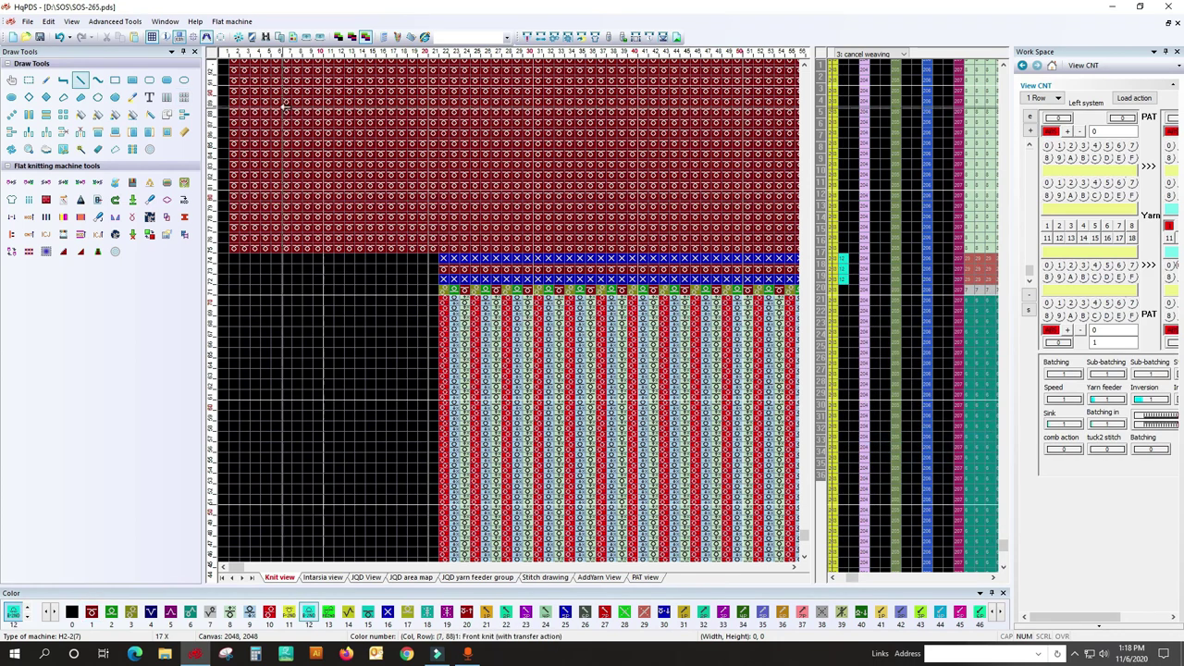
pyautogui.click(183, 98)
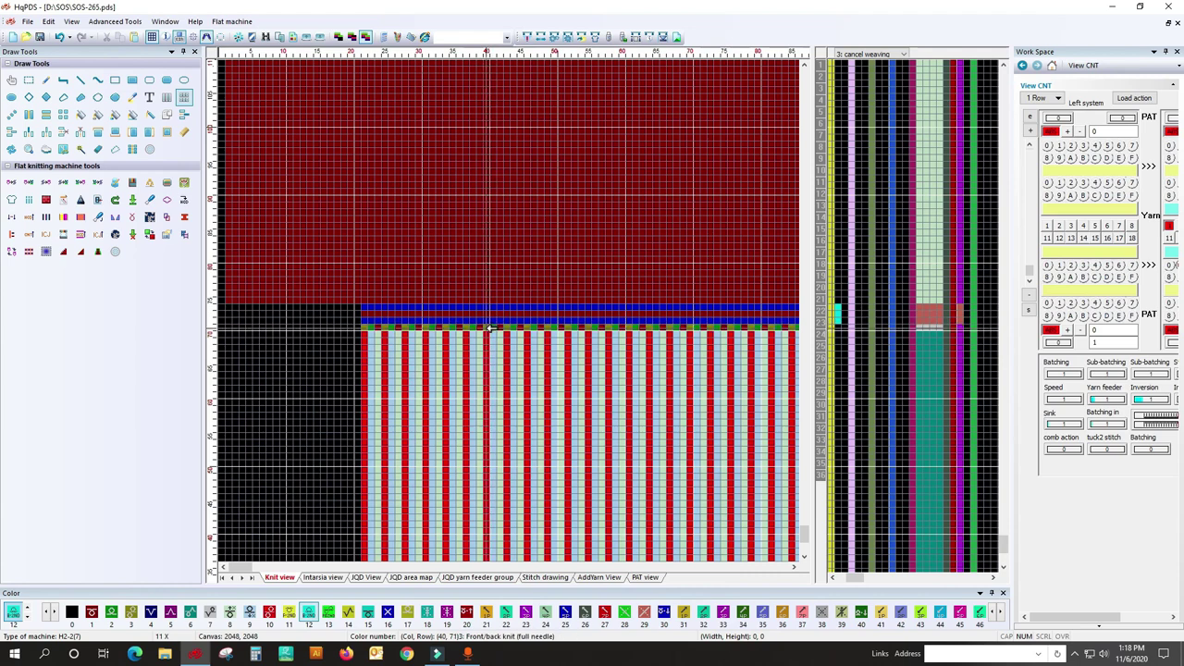
pyautogui.scroll(2, 476, 342)
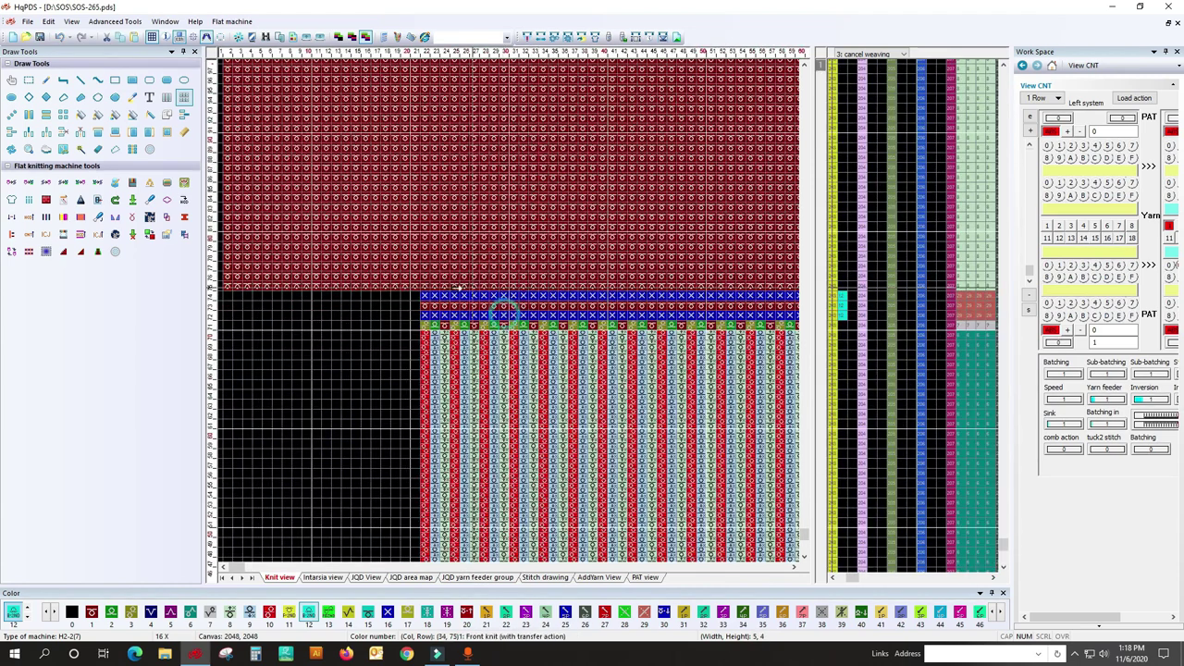
pyautogui.scroll(1, 499, 302)
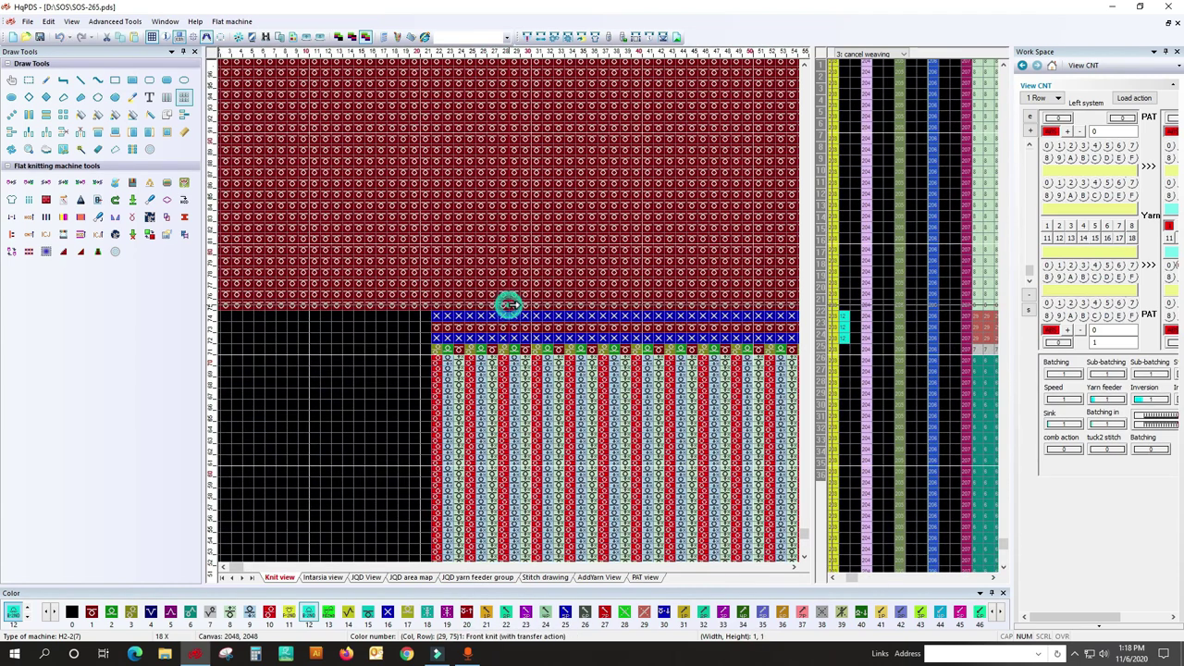
pyautogui.scroll(1, 387, 302)
pyautogui.scroll(1, 282, 300)
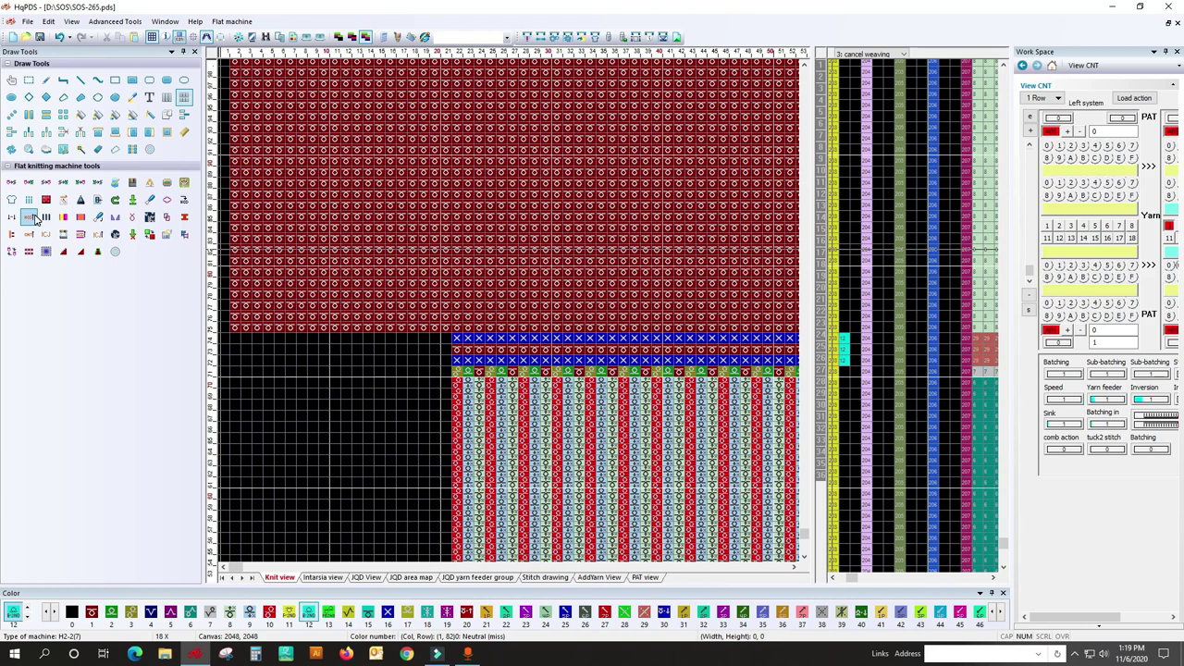
# Preview the pattern in the expanded yarn-path view
pyautogui.click(30, 217)
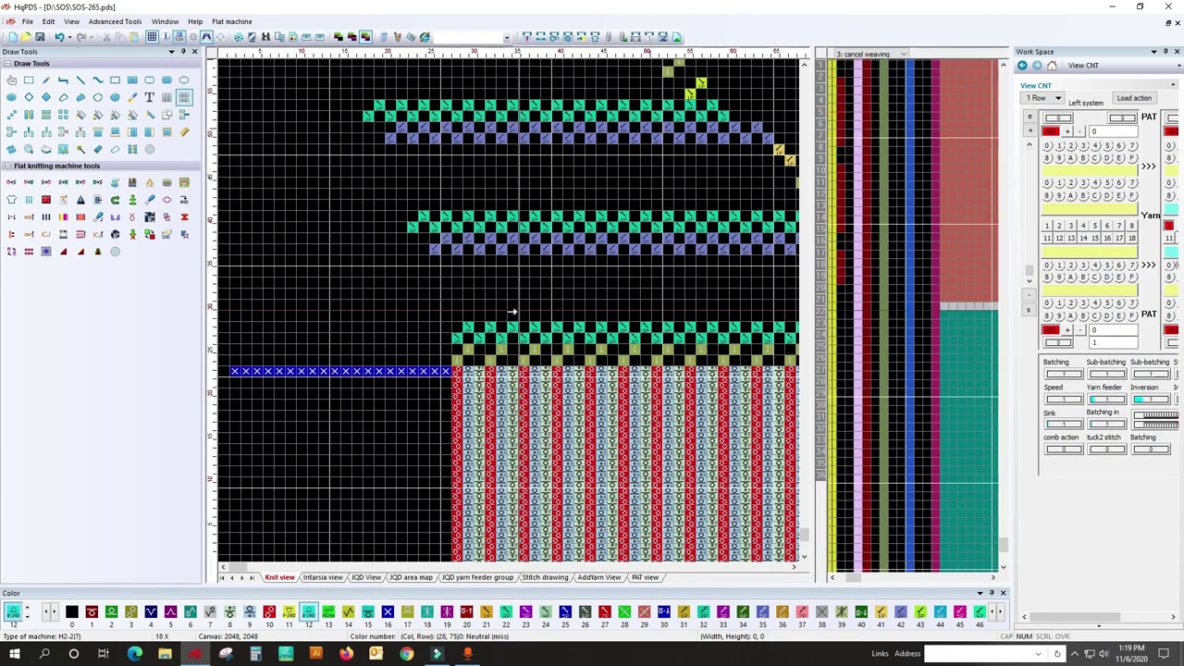
pyautogui.hscroll(5, 511, 313)
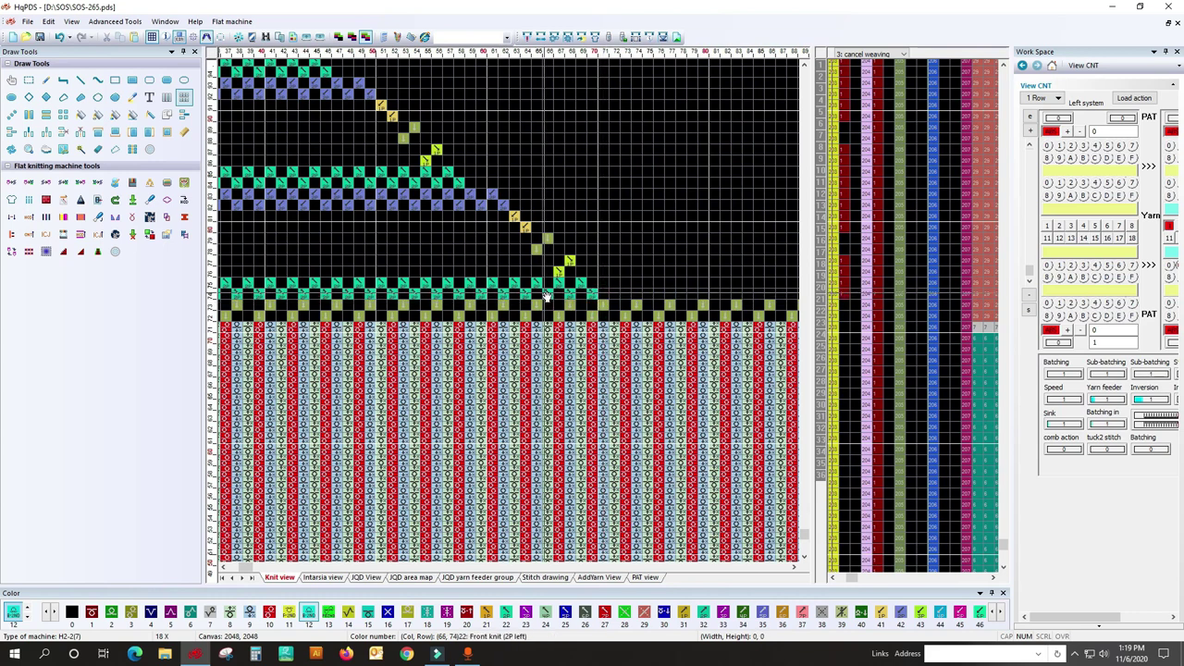
pyautogui.hscroll(1, 545, 282)
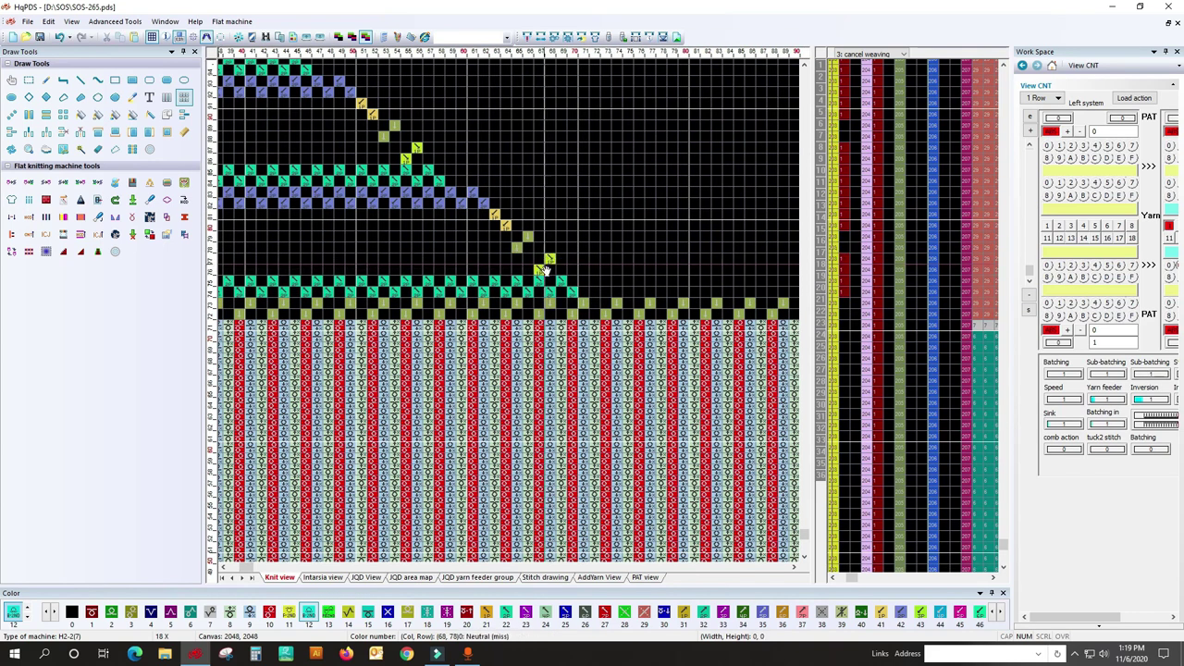
pyautogui.scroll(3, 426, 292)
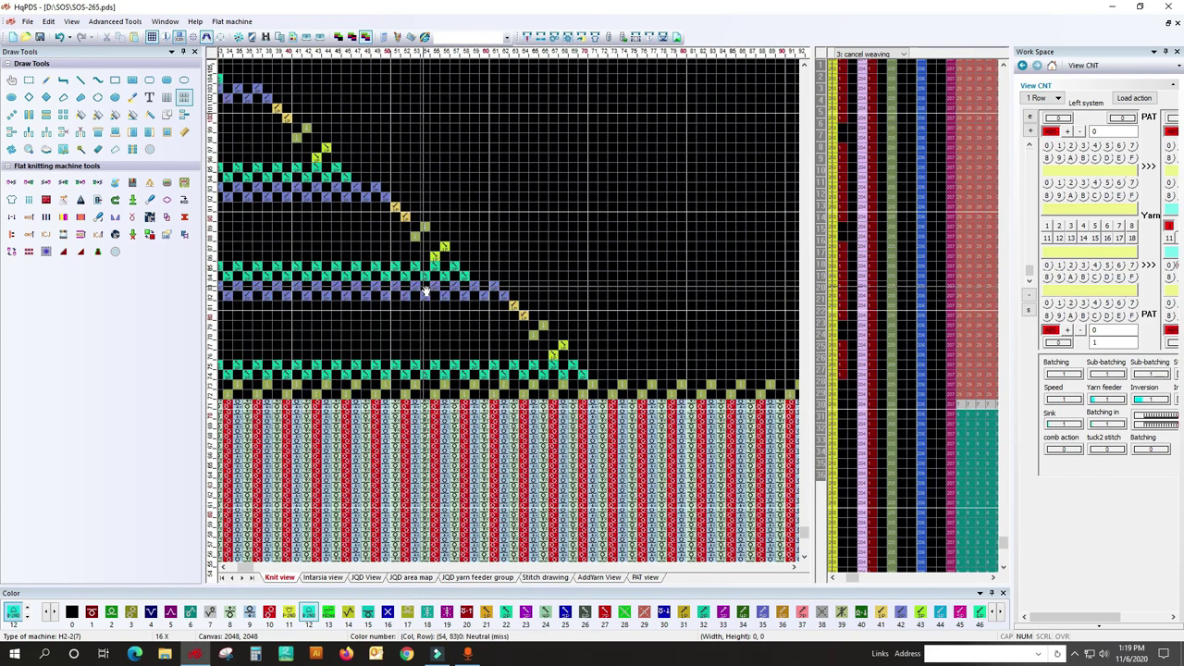
pyautogui.scroll(-3, 426, 292)
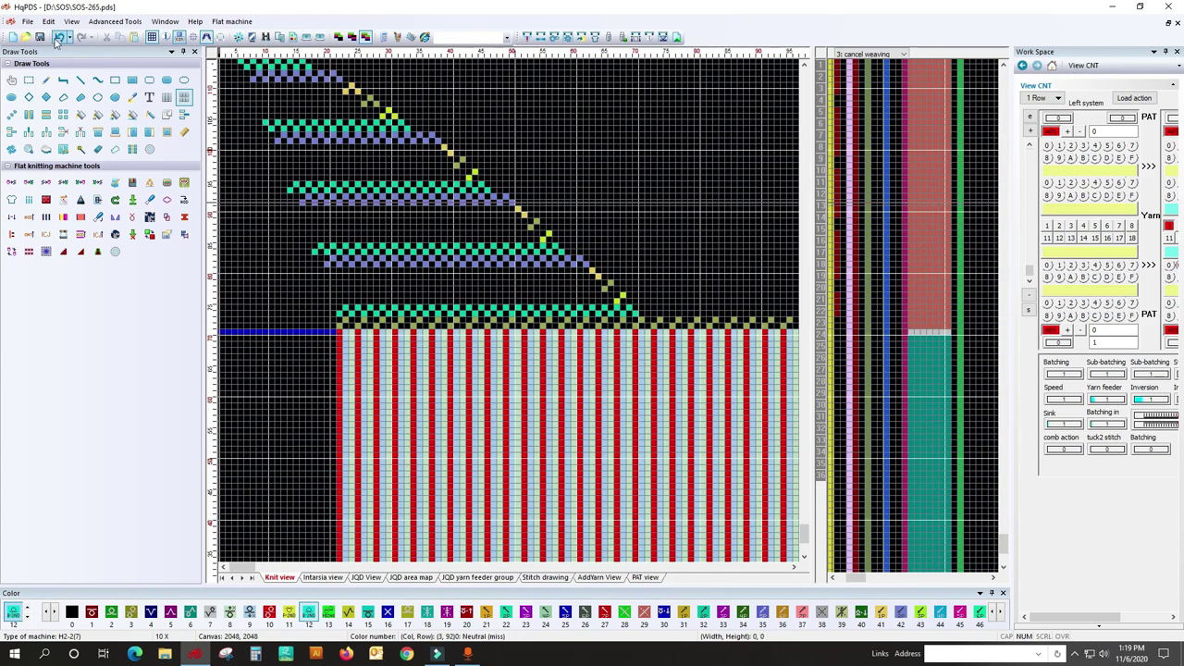
# Revert to the colour knit view and tick Enable left row cycle in Compilation options
pyautogui.click(58, 36)
pyautogui.keyDown('ctrl'); pyautogui.scroll(-1, 573, 231); pyautogui.keyUp('ctrl')
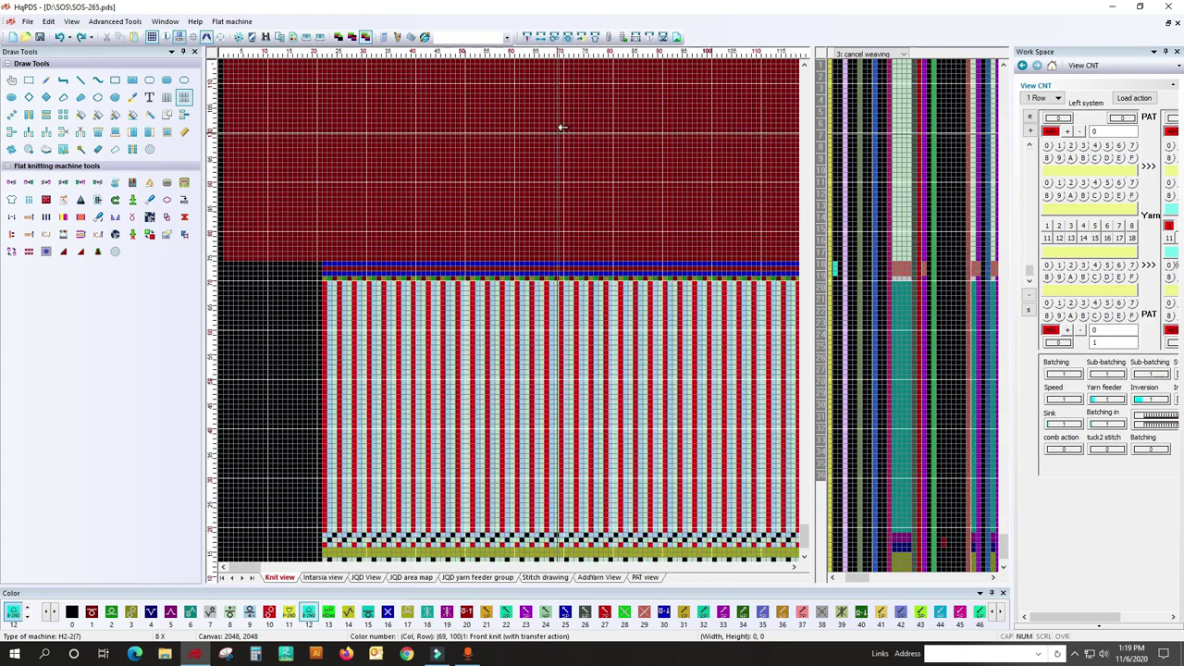
pyautogui.click(525, 38)
pyautogui.click(656, 333)
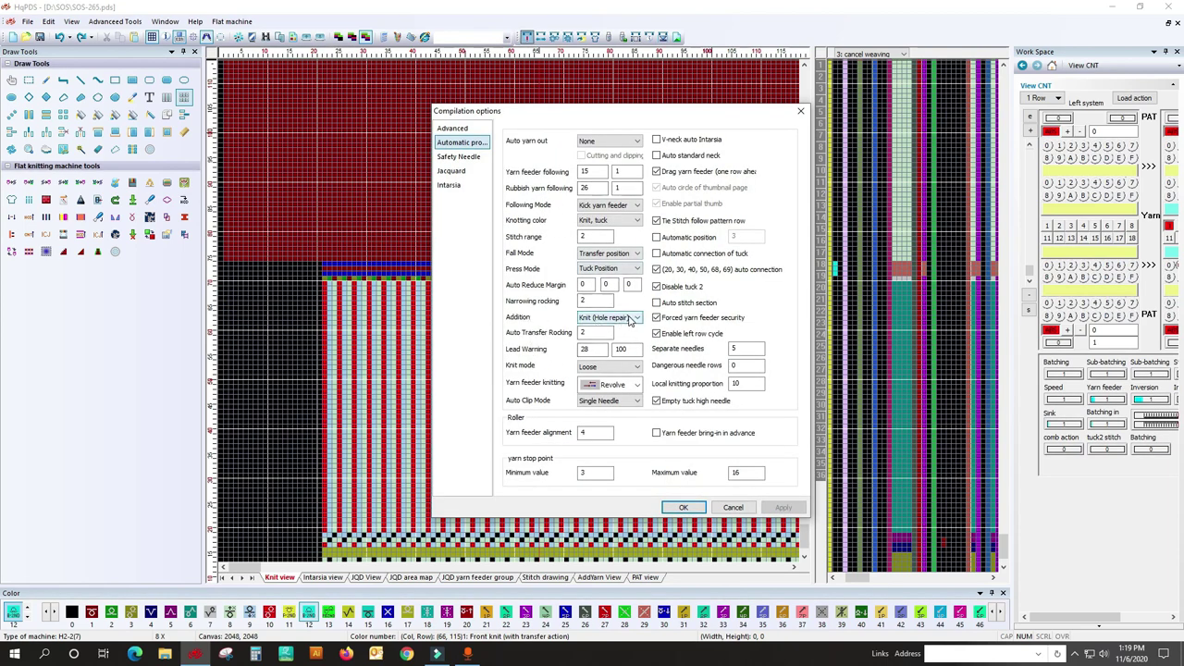
# Set the Addition option to Neglect
pyautogui.click(629, 318)
pyautogui.click(597, 329)
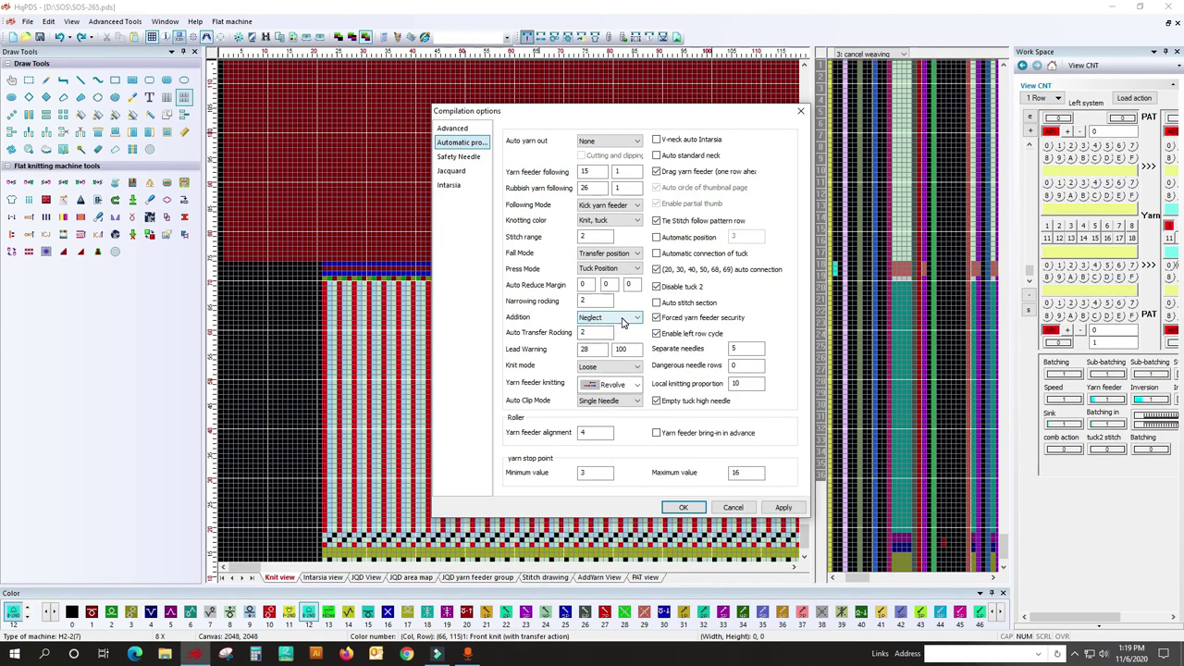
pyautogui.click(623, 321)
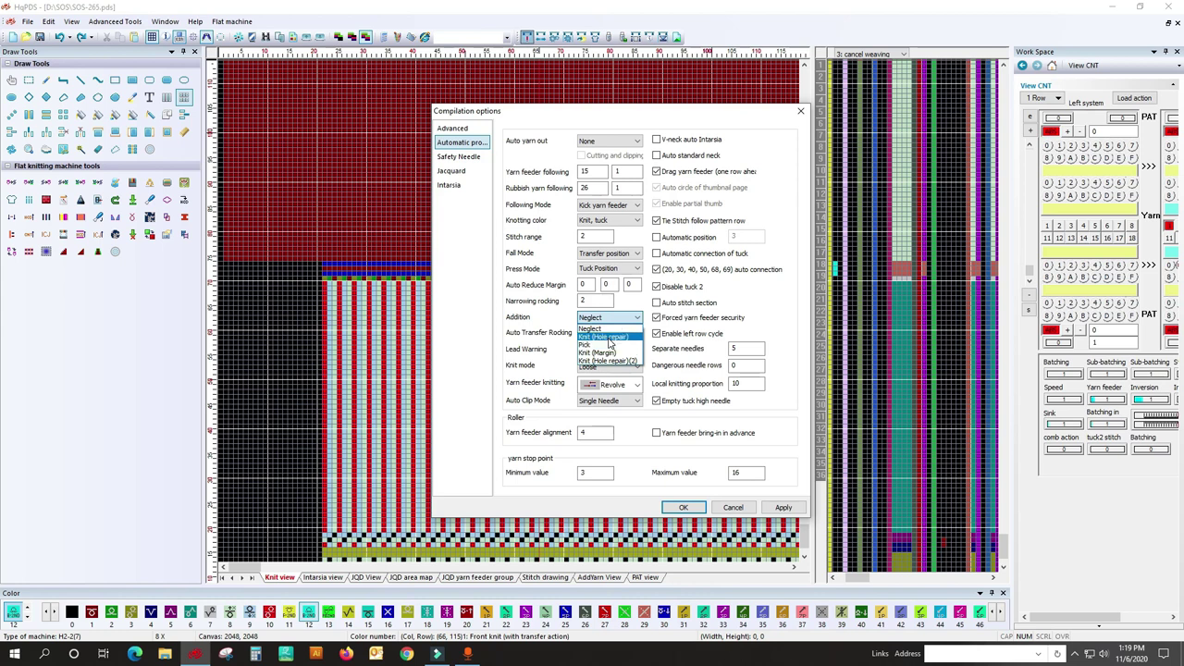
pyautogui.click(606, 334)
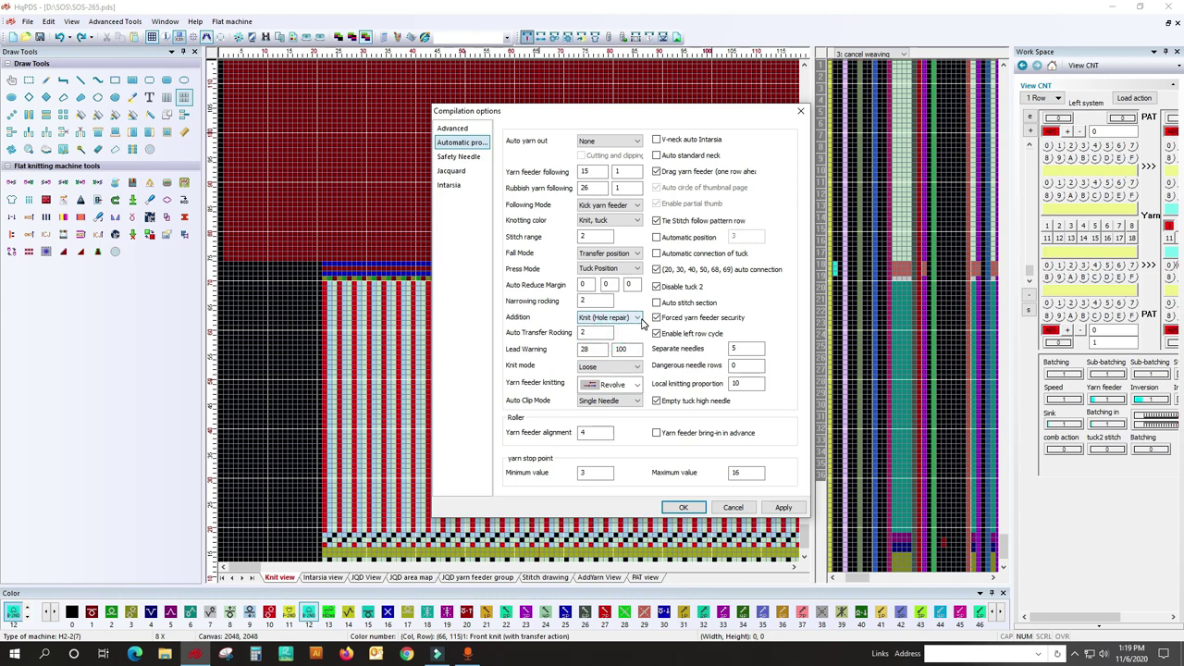
pyautogui.click(640, 319)
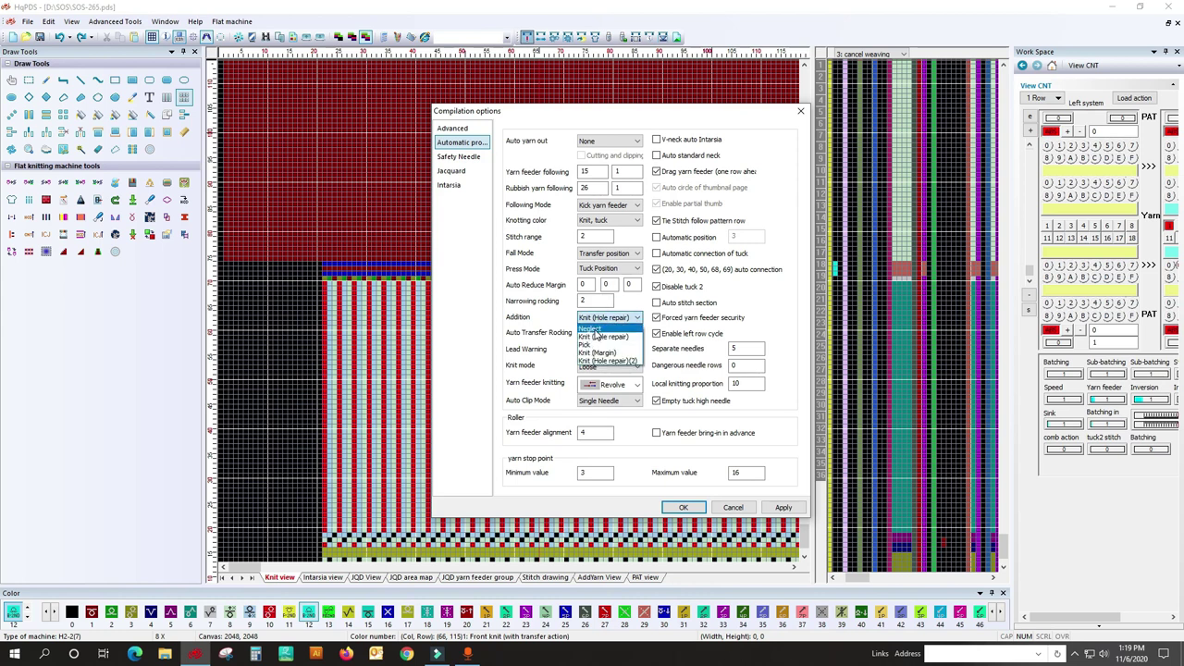
pyautogui.click(620, 329)
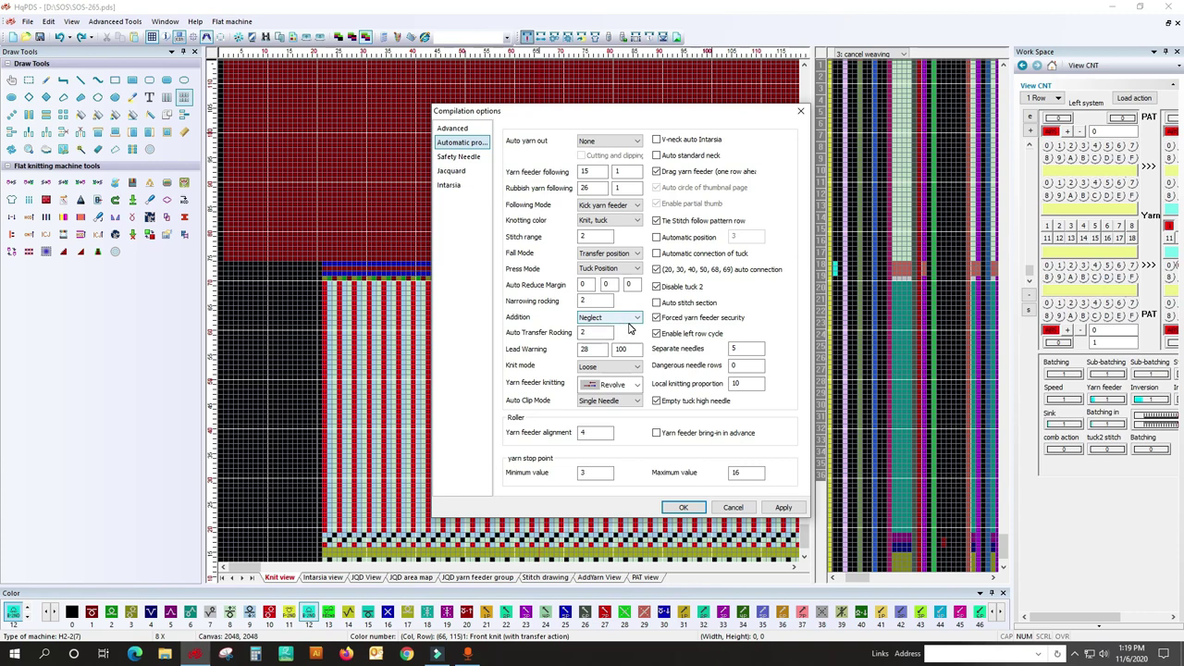
# Recompile the program, dismiss the report, and launch the 3D simulation
pyautogui.click(685, 508)
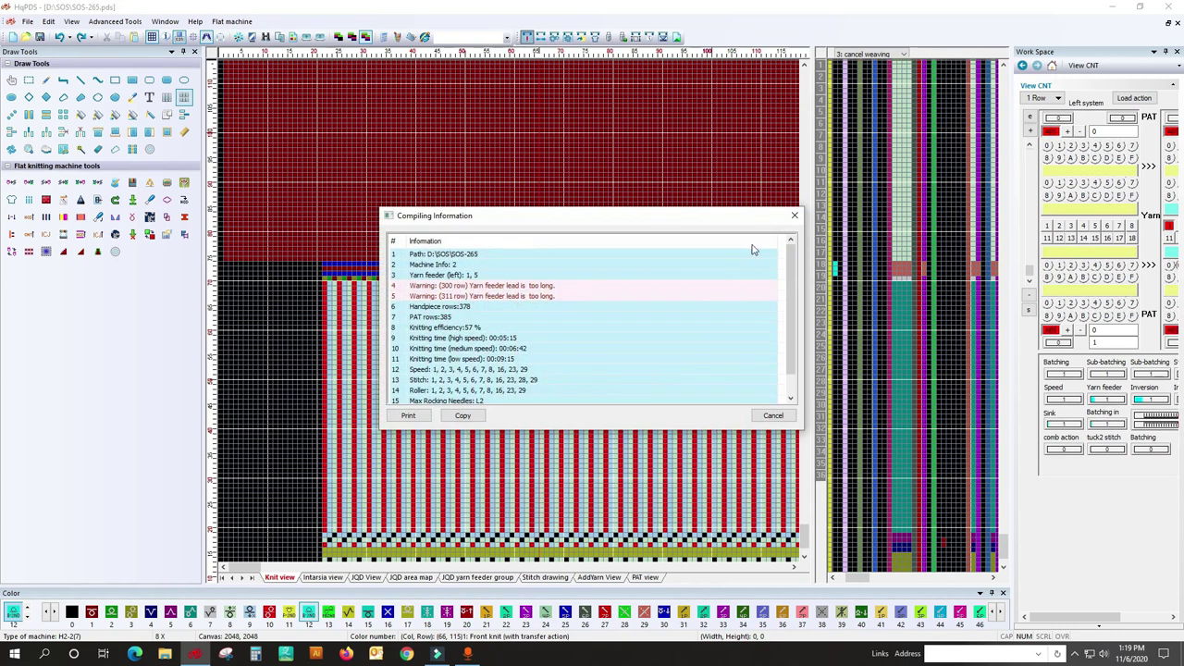
pyautogui.click(795, 219)
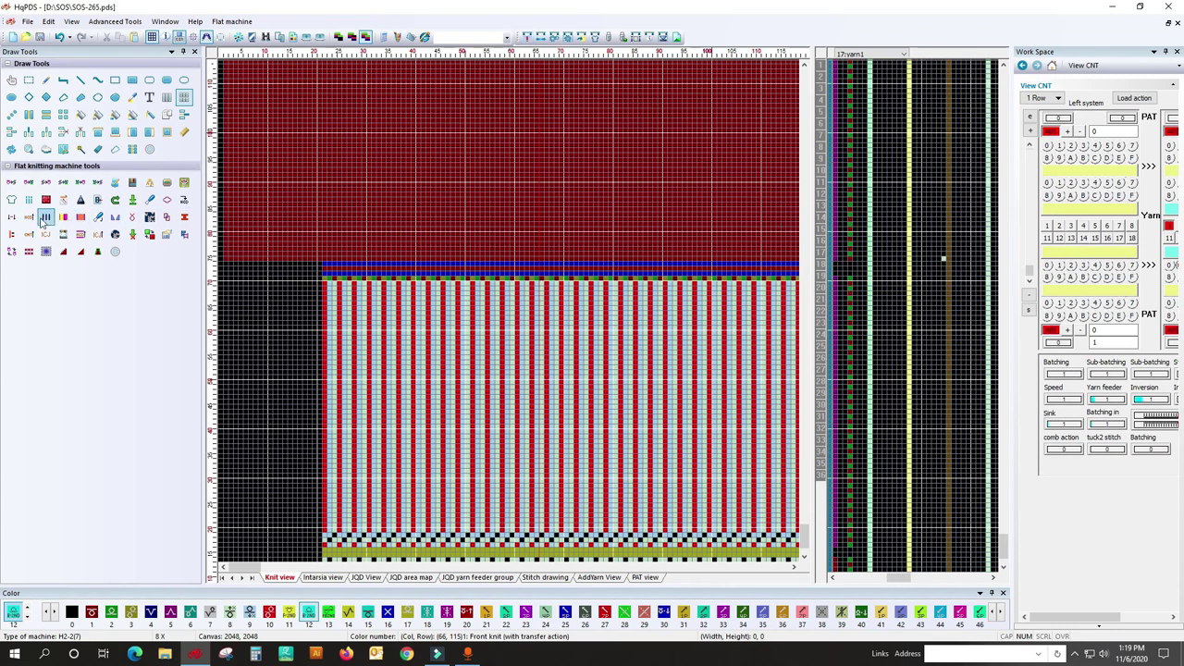
pyautogui.click(150, 217)
# View the Neglect-compiled rib body full screen in the 3D simulation, then close it
pyautogui.click(611, 401)
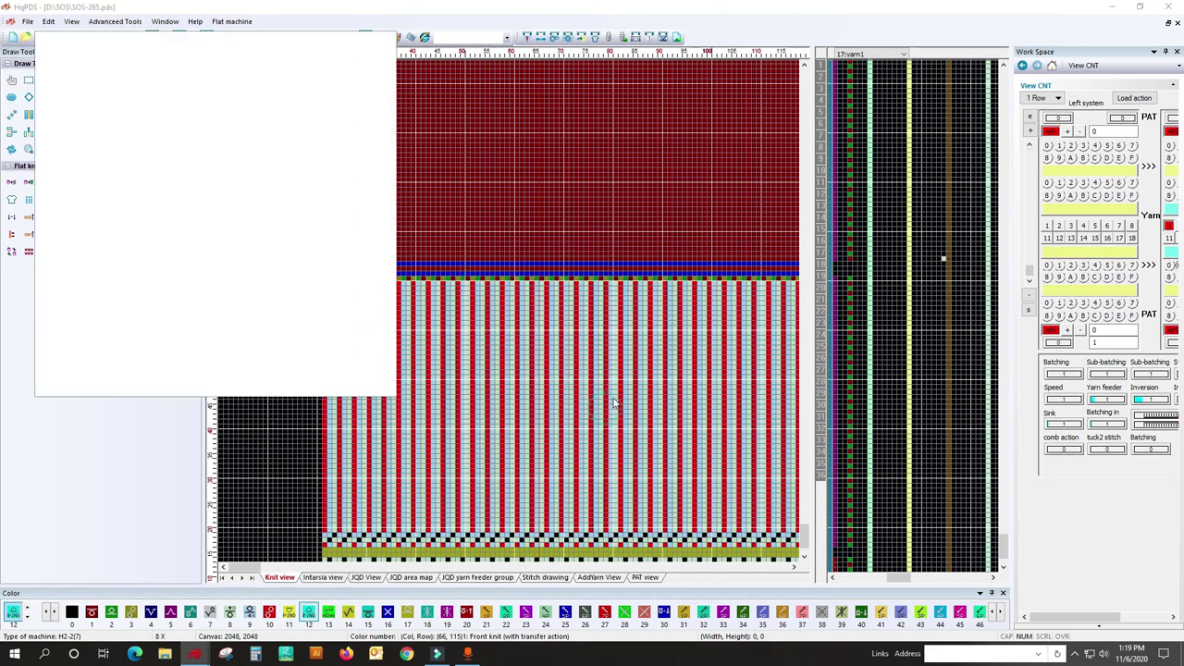
pyautogui.click(359, 41)
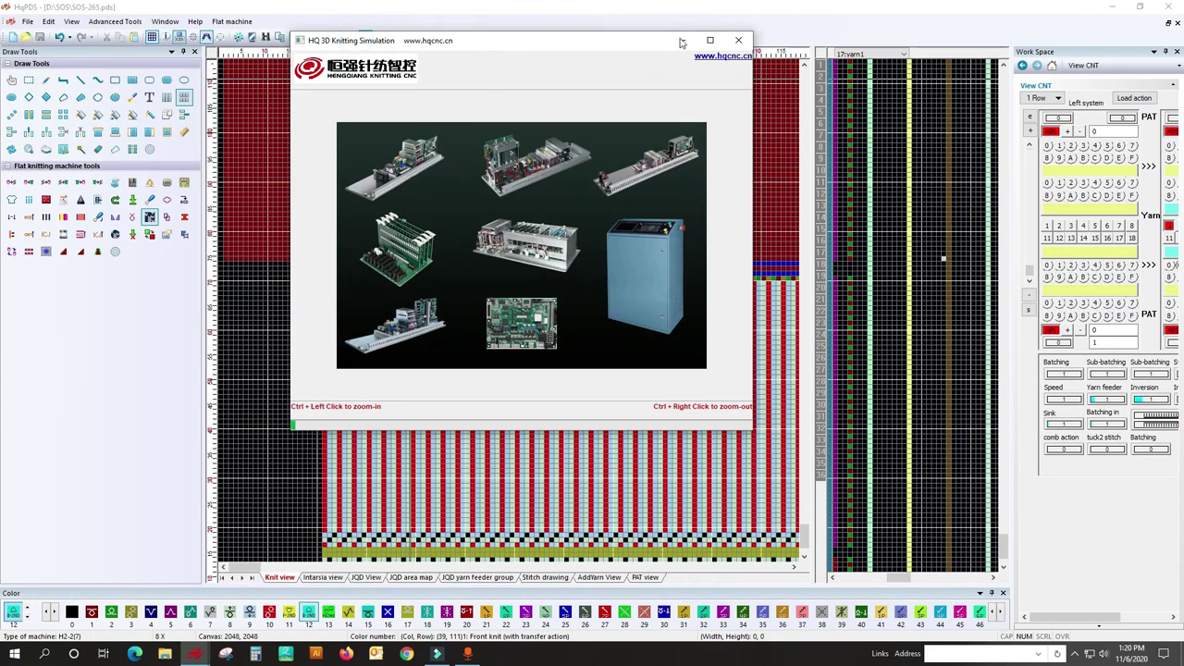
pyautogui.click(709, 39)
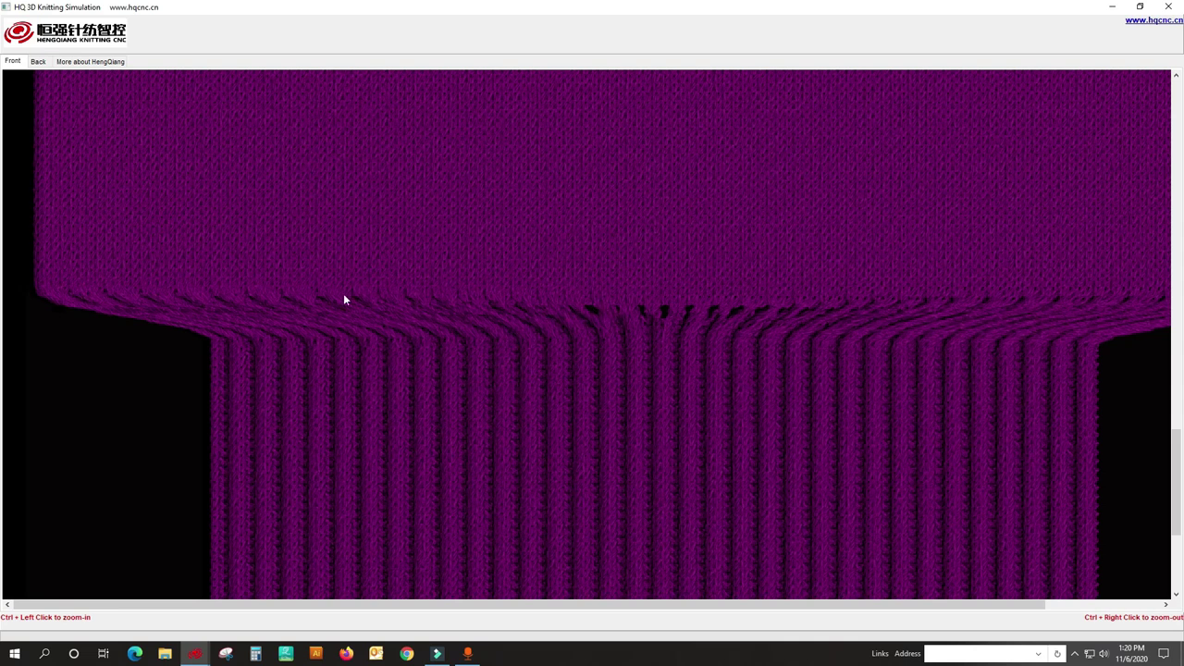
pyautogui.click(1170, 8)
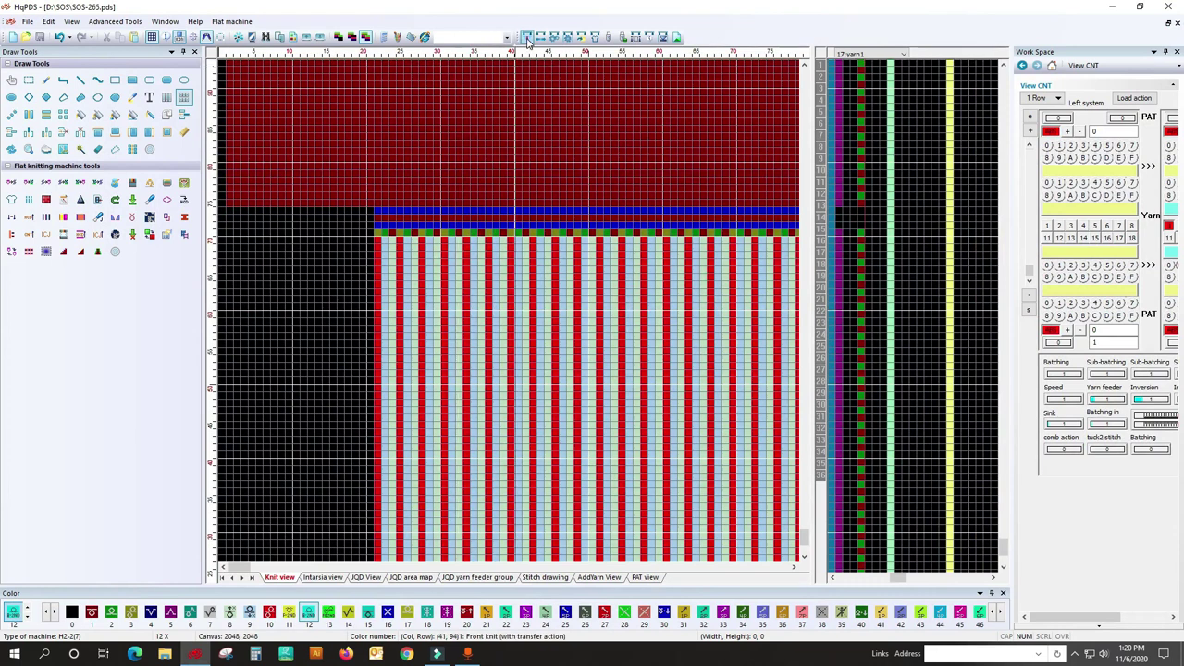
# Recompile SOS-265 with Addition set to Pick on the automatic settings page
pyautogui.click(526, 37)
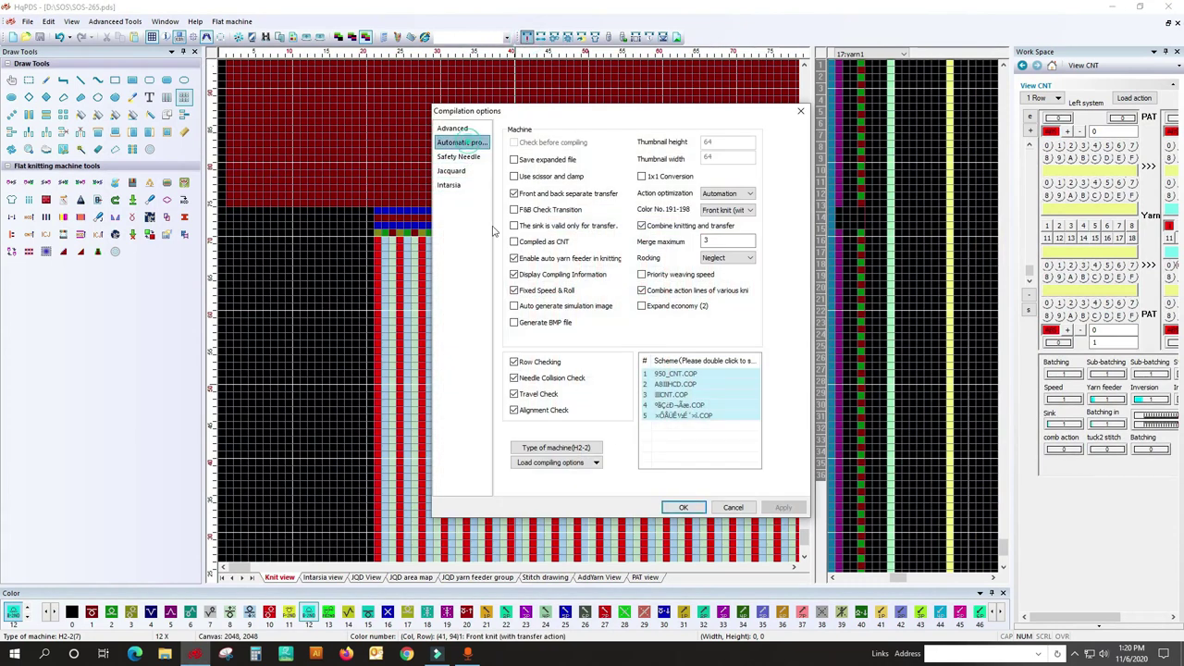
pyautogui.click(462, 141)
pyautogui.click(592, 318)
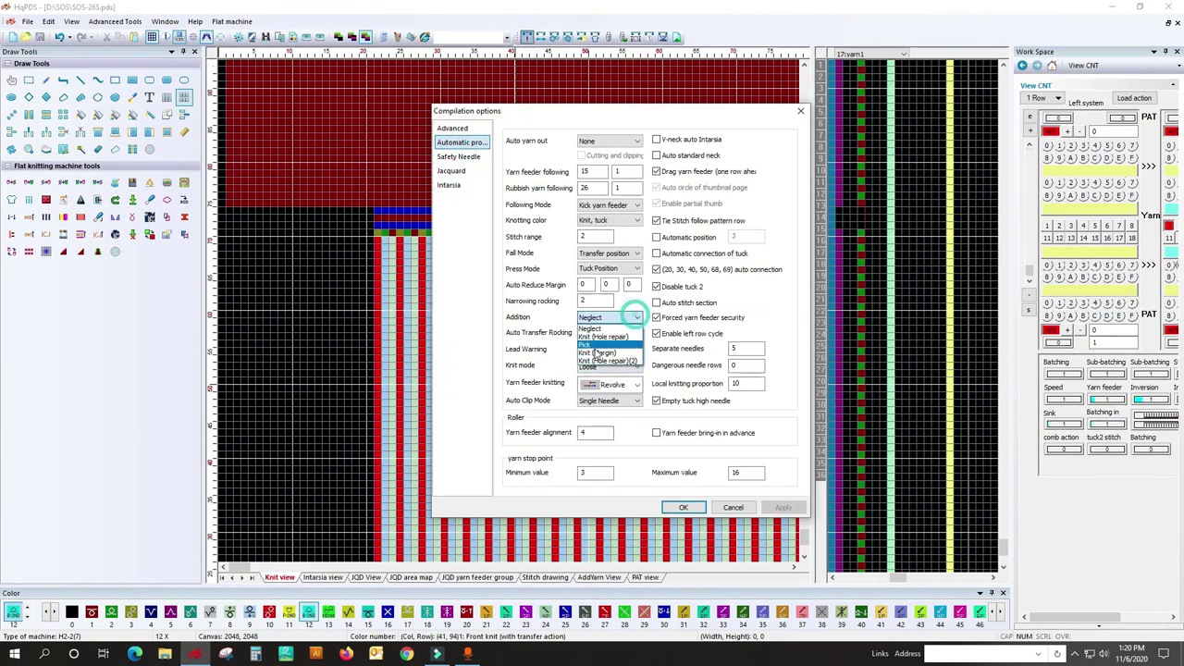
pyautogui.click(591, 345)
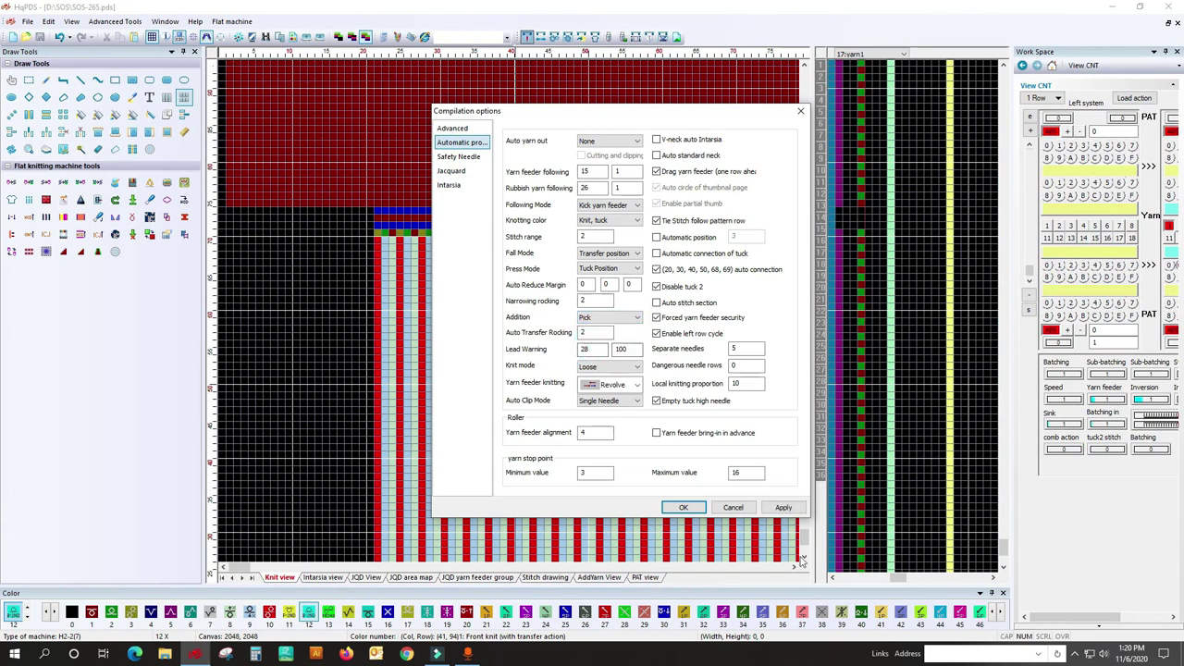
pyautogui.click(783, 508)
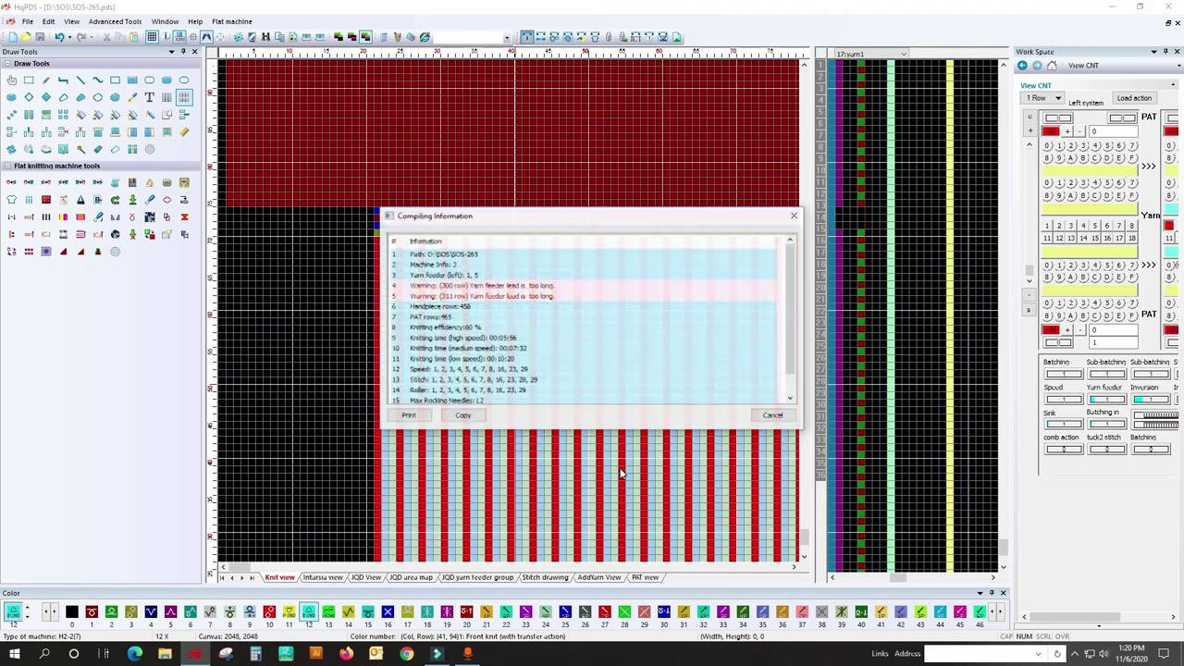
# Close the compiling report and zoom over the compiled diagonal feeder lead and cyan stepped rows in Knit view
pyautogui.click(798, 217)
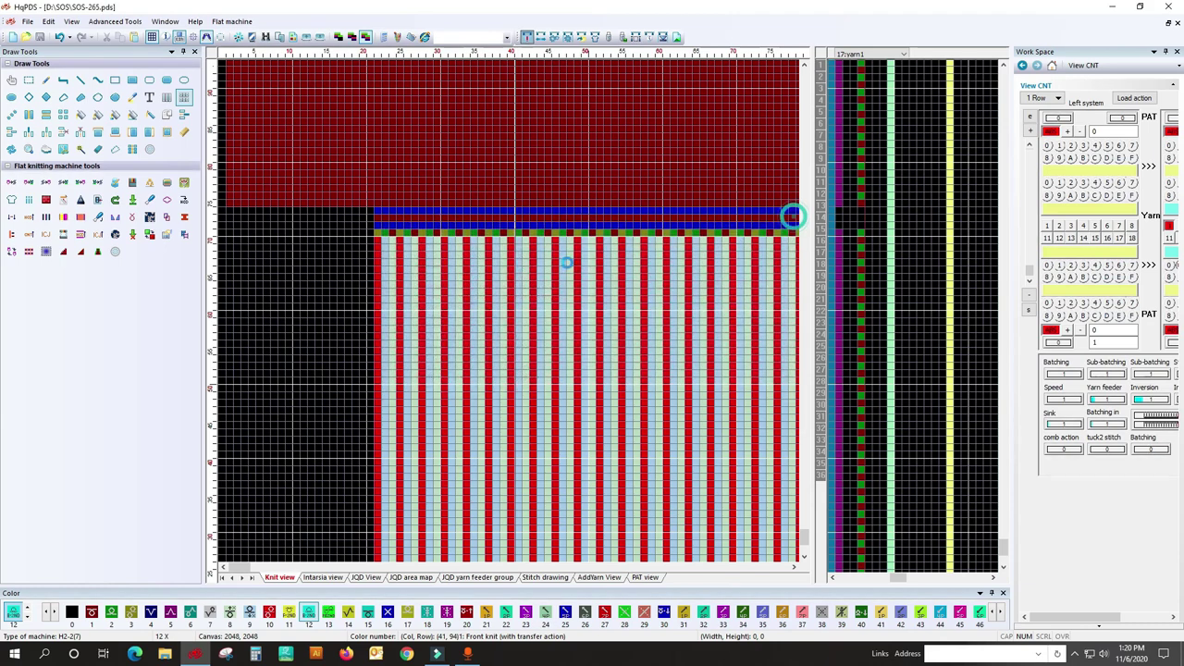
pyautogui.click(29, 216)
pyautogui.scroll(-2, 460, 320)
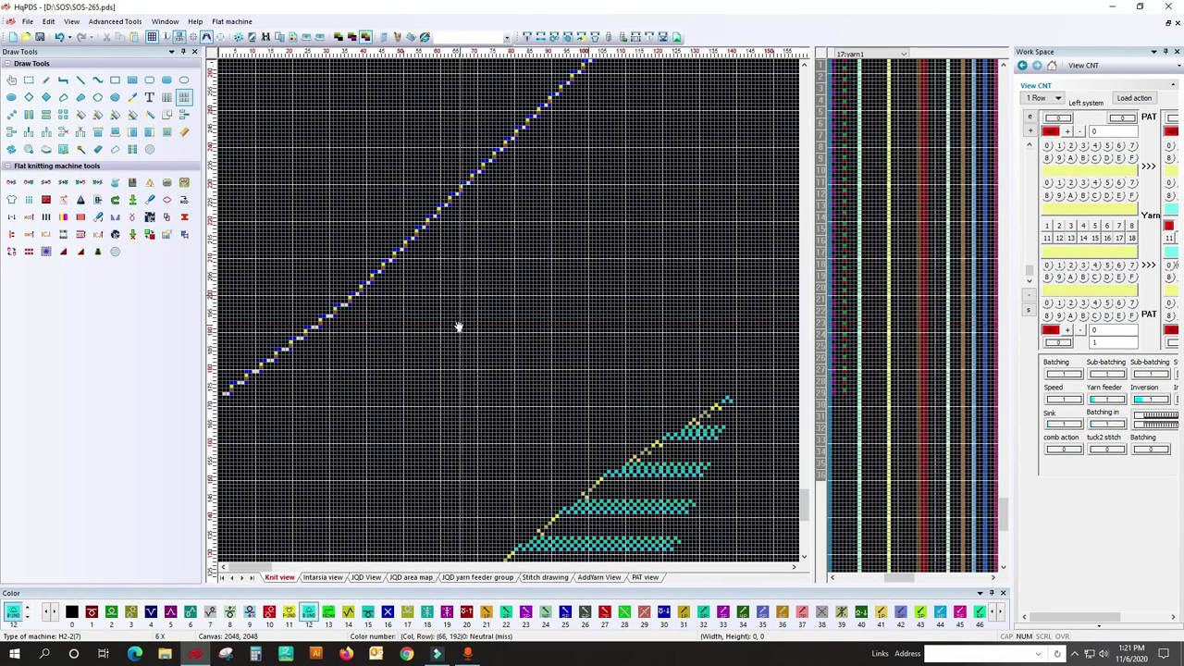
pyautogui.scroll(1, 349, 318)
pyautogui.scroll(1, 318, 314)
pyautogui.scroll(1, 333, 304)
pyautogui.scroll(1, 333, 304)
pyautogui.scroll(1, 343, 309)
pyautogui.scroll(1, 277, 305)
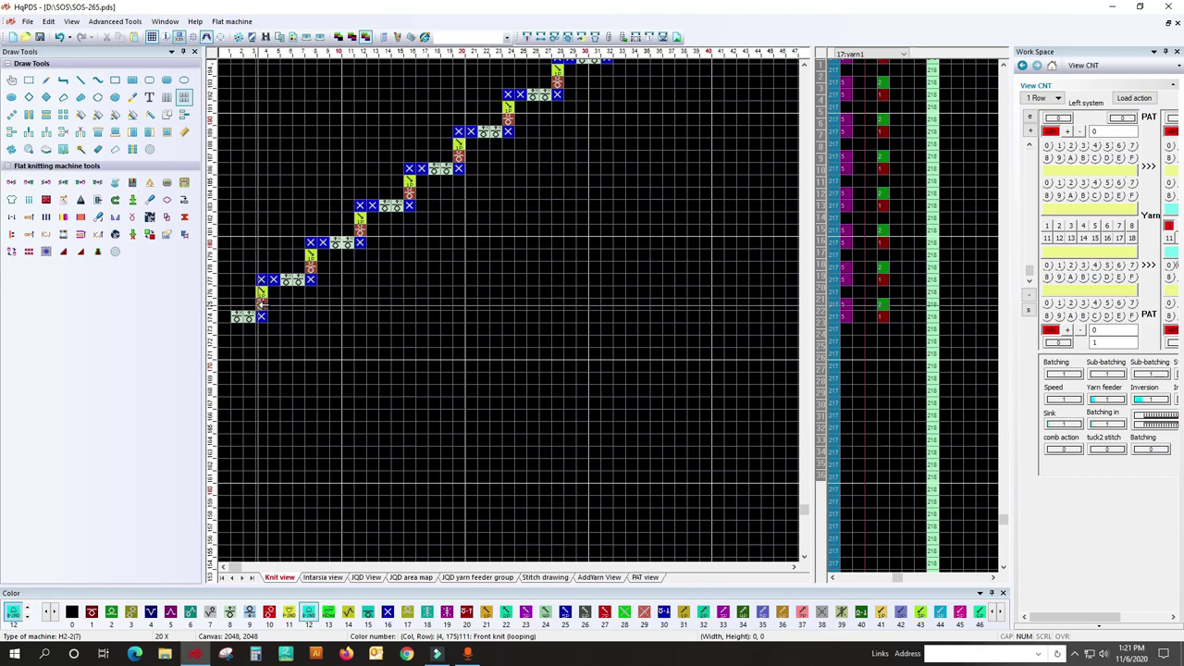
pyautogui.scroll(-1, 574, 312)
pyautogui.scroll(-1, 534, 311)
pyautogui.scroll(-1, 515, 312)
pyautogui.scroll(2, 525, 344)
pyautogui.scroll(-1, 598, 330)
pyautogui.scroll(-2, 416, 318)
pyautogui.scroll(-1, 267, 382)
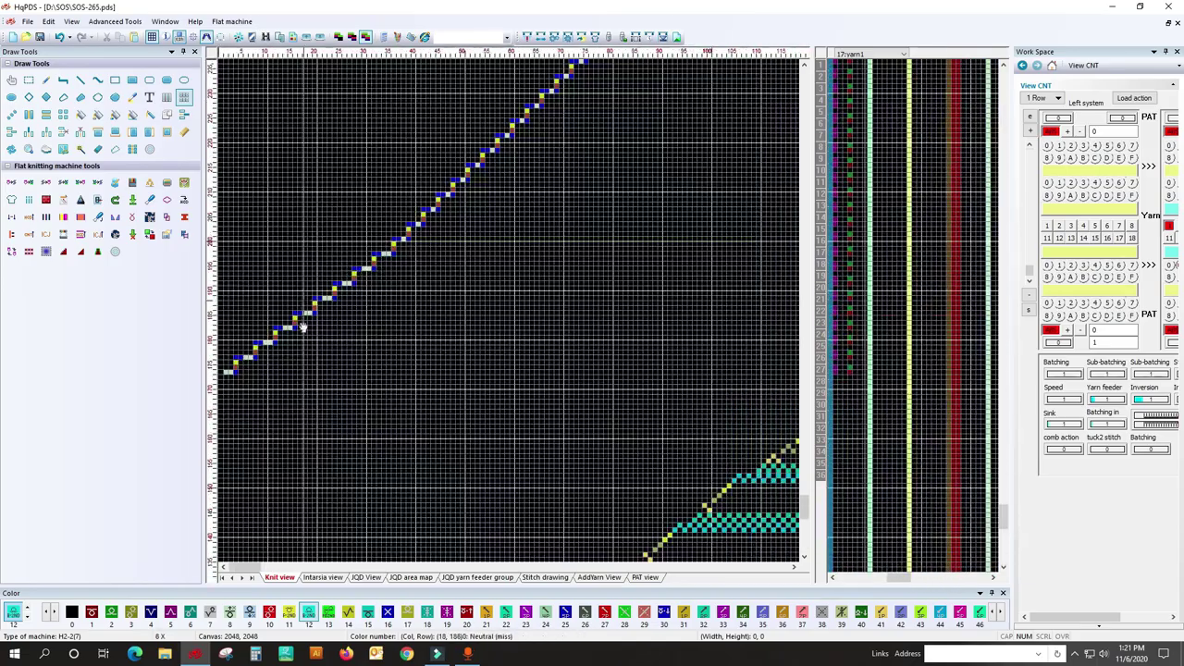
pyautogui.scroll(-3, 311, 296)
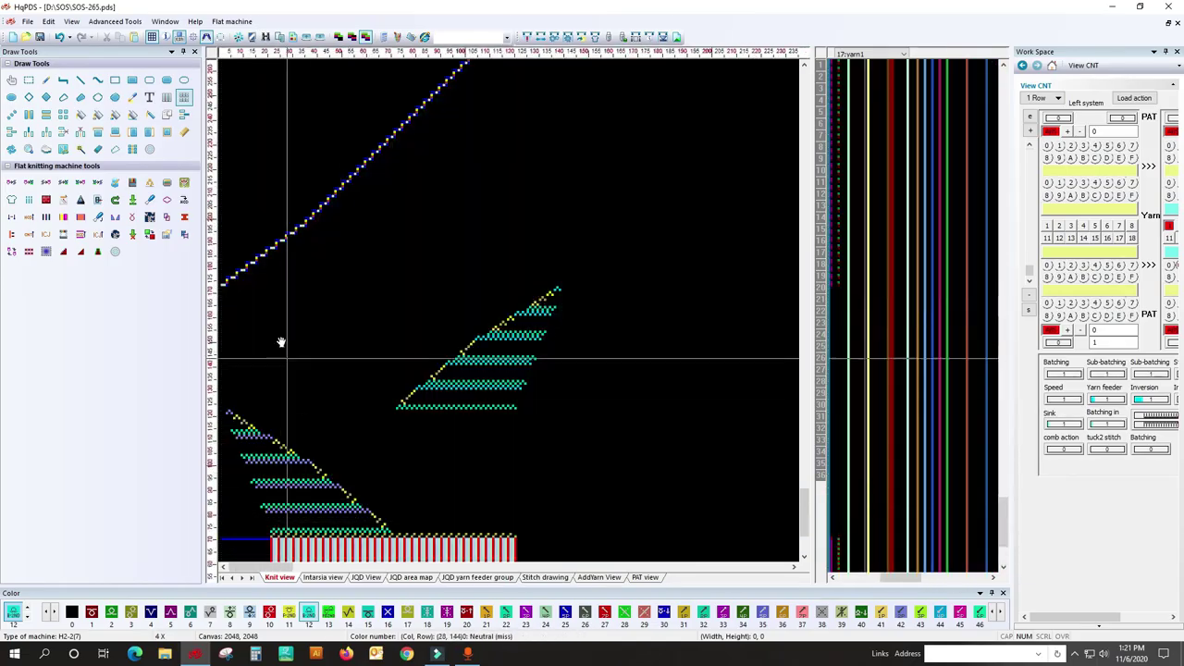
pyautogui.scroll(2, 243, 275)
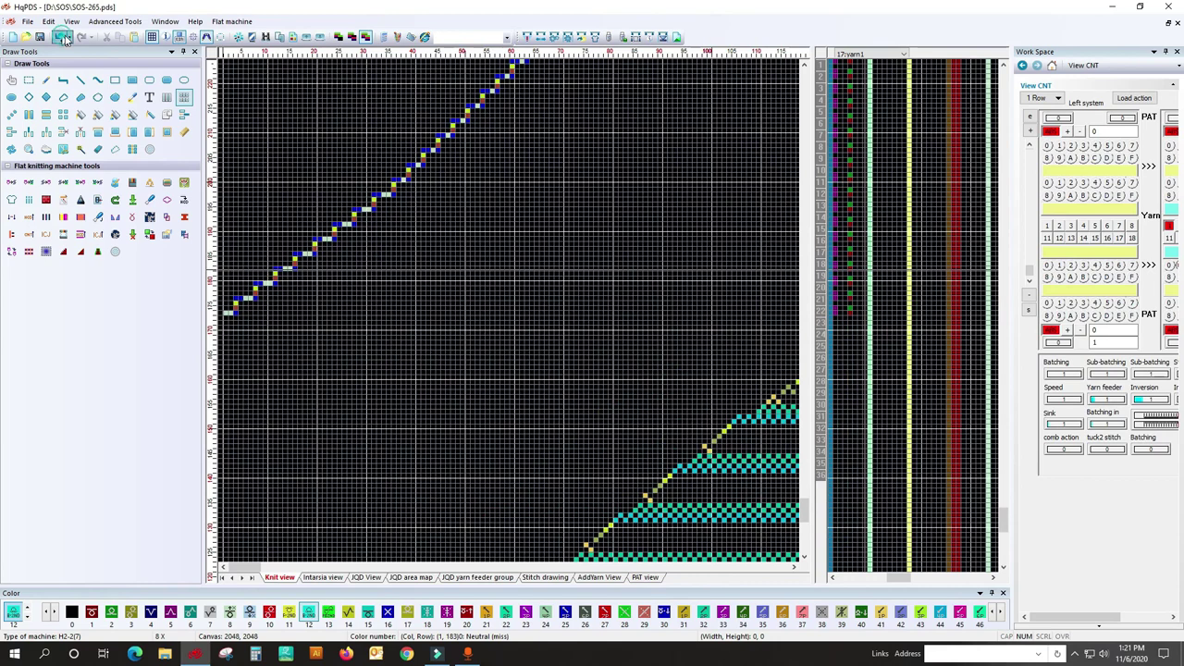
# Recompile SOS-265 with Addition set to Knit (Hole repair) and display the compiled yarn paths
pyautogui.click(62, 37)
pyautogui.click(525, 38)
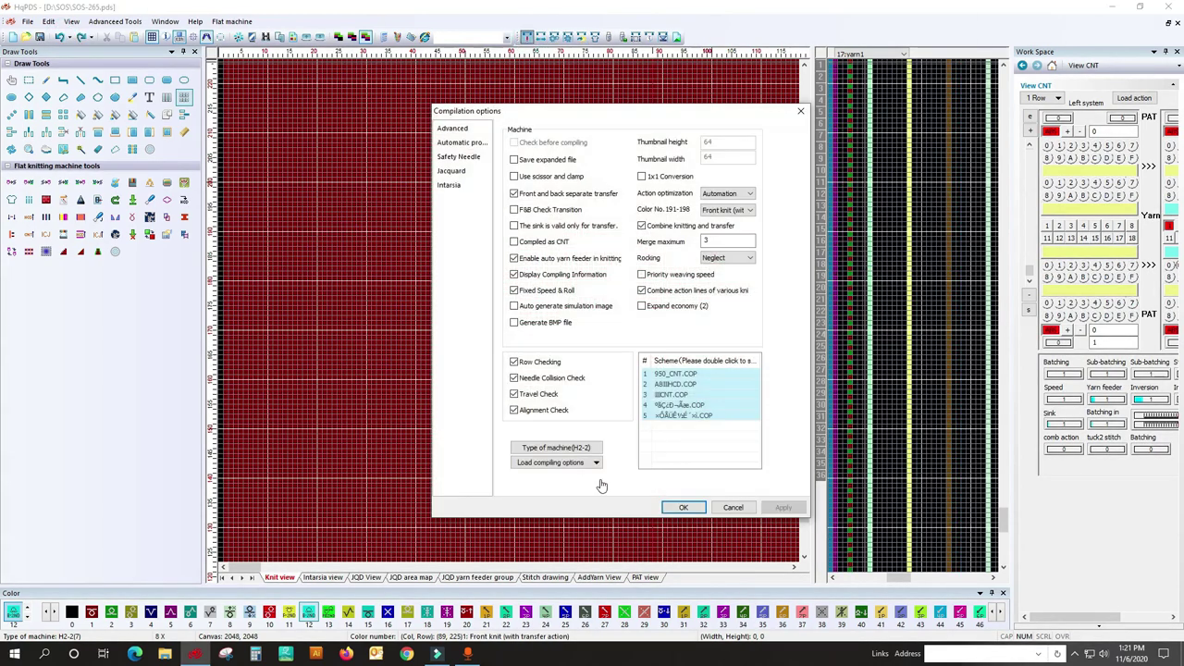
pyautogui.click(462, 142)
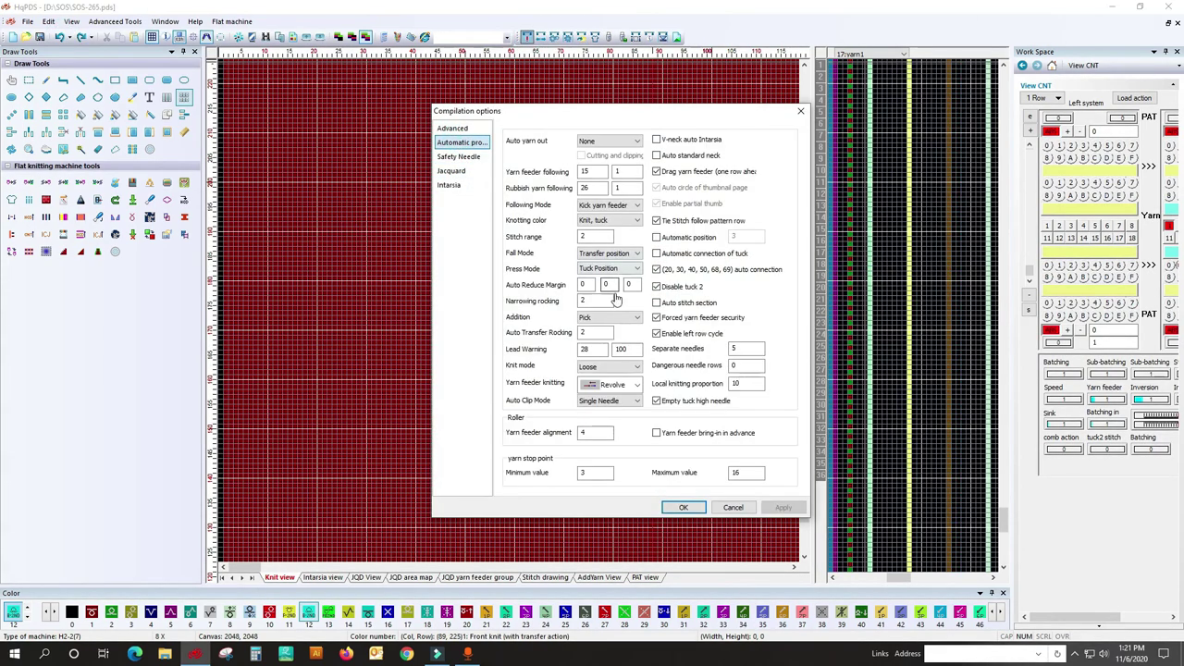
pyautogui.click(611, 318)
pyautogui.click(606, 339)
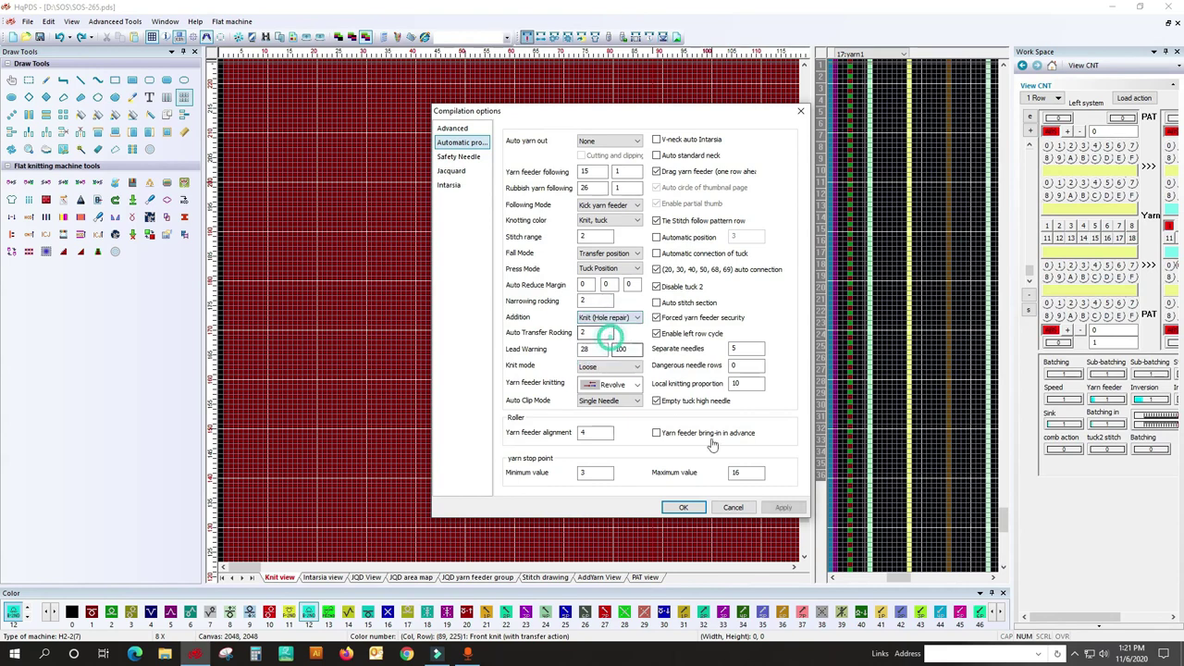
pyautogui.click(783, 508)
pyautogui.click(683, 507)
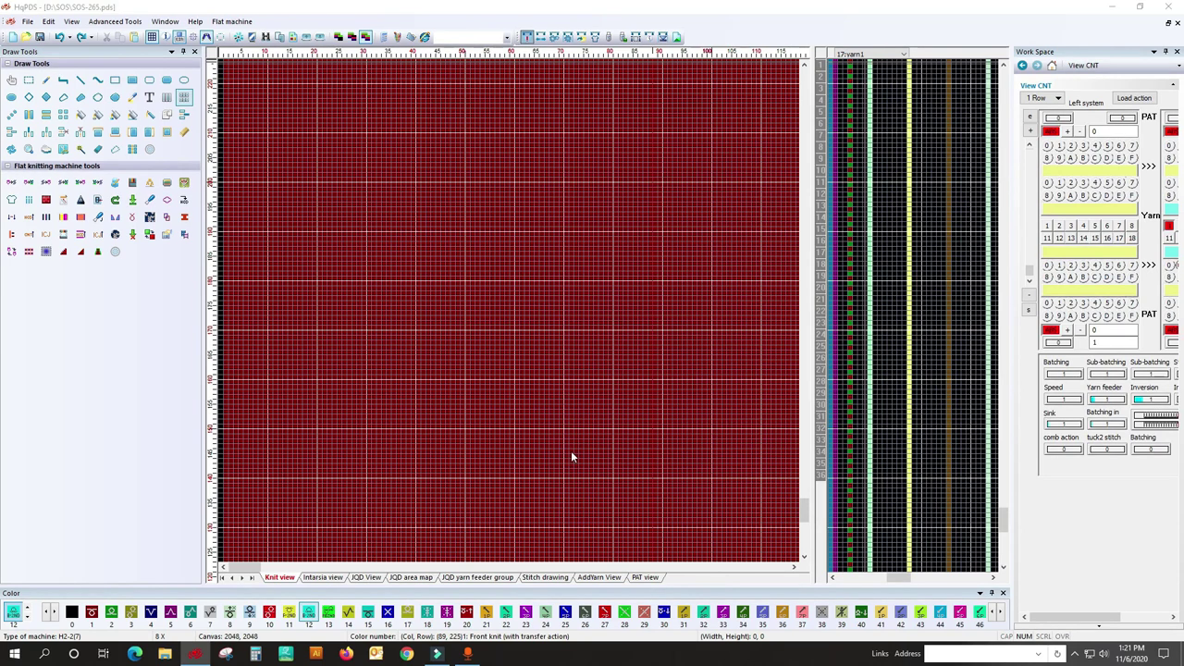
pyautogui.click(794, 216)
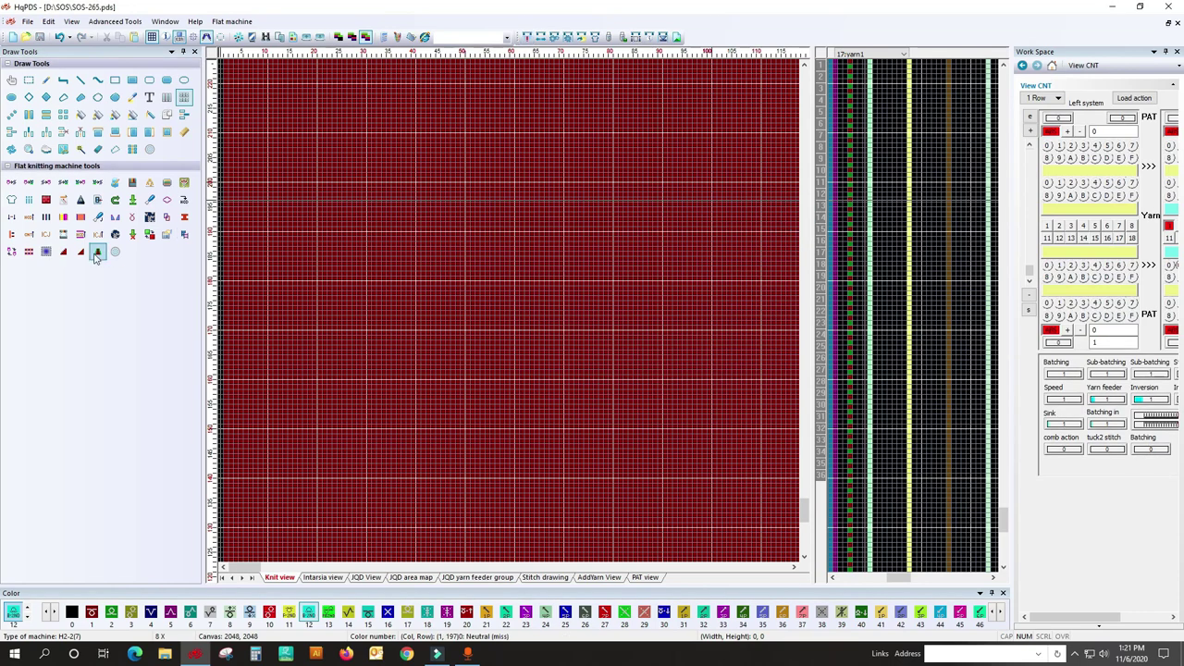
pyautogui.click(29, 217)
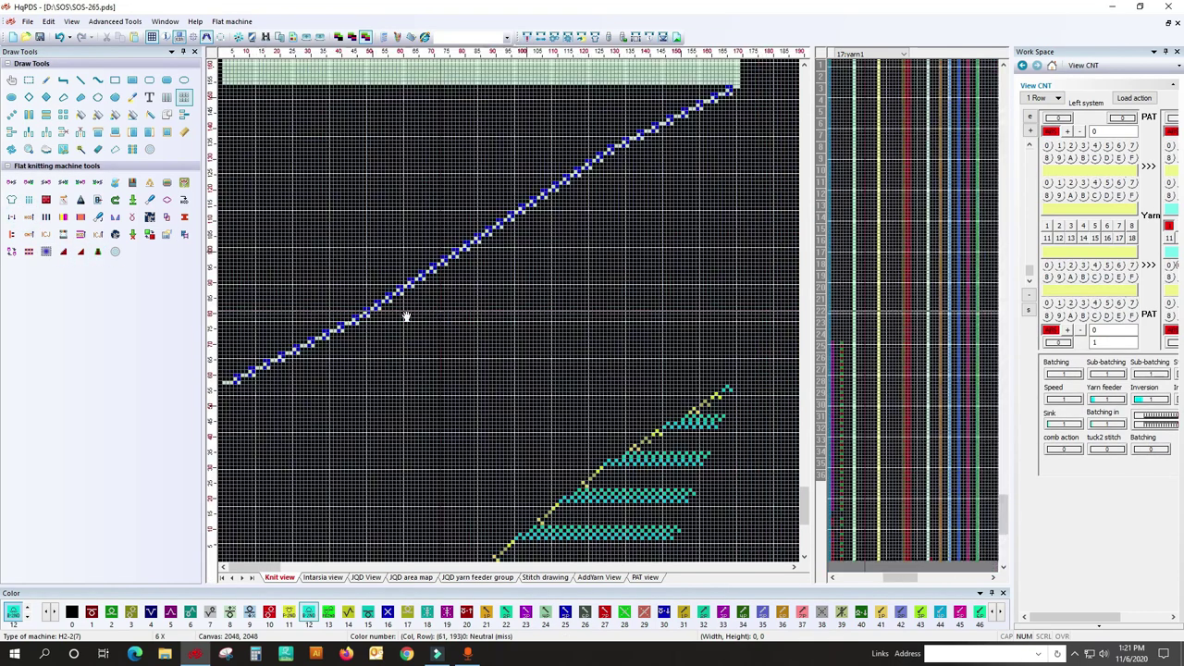
# Zoom around the Knit view, ending on the original design's red area above the red and light-blue rib body
pyautogui.scroll(1, 277, 326)
pyautogui.scroll(-1, 287, 315)
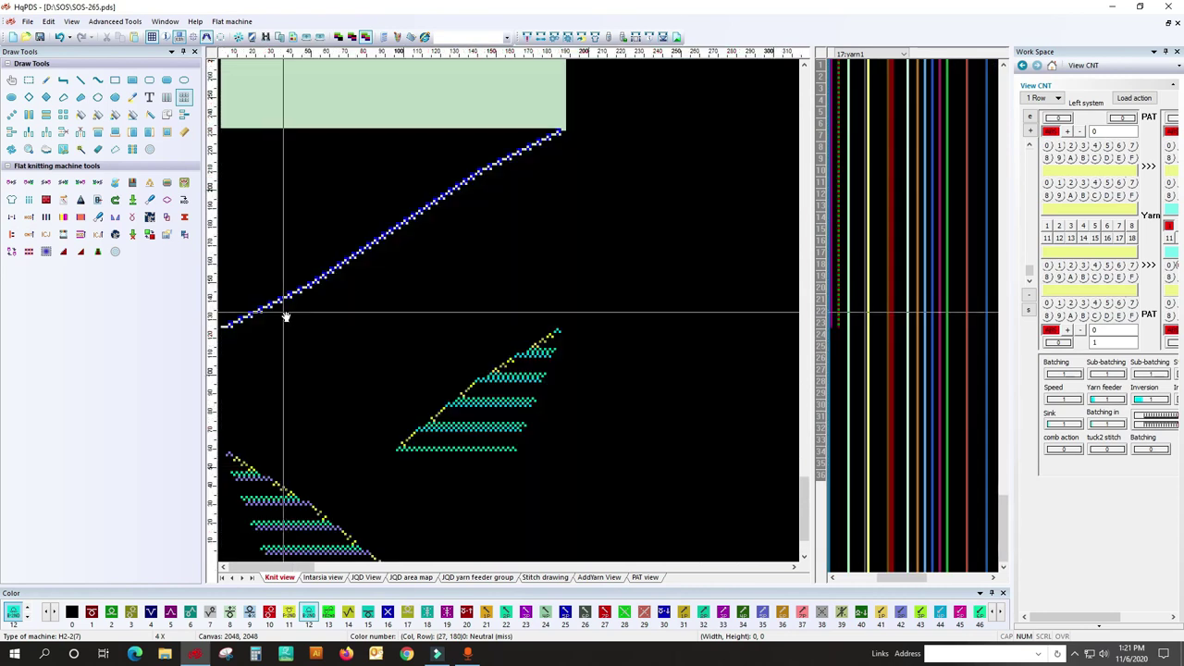
pyautogui.scroll(-2, 324, 467)
pyautogui.scroll(1, 287, 352)
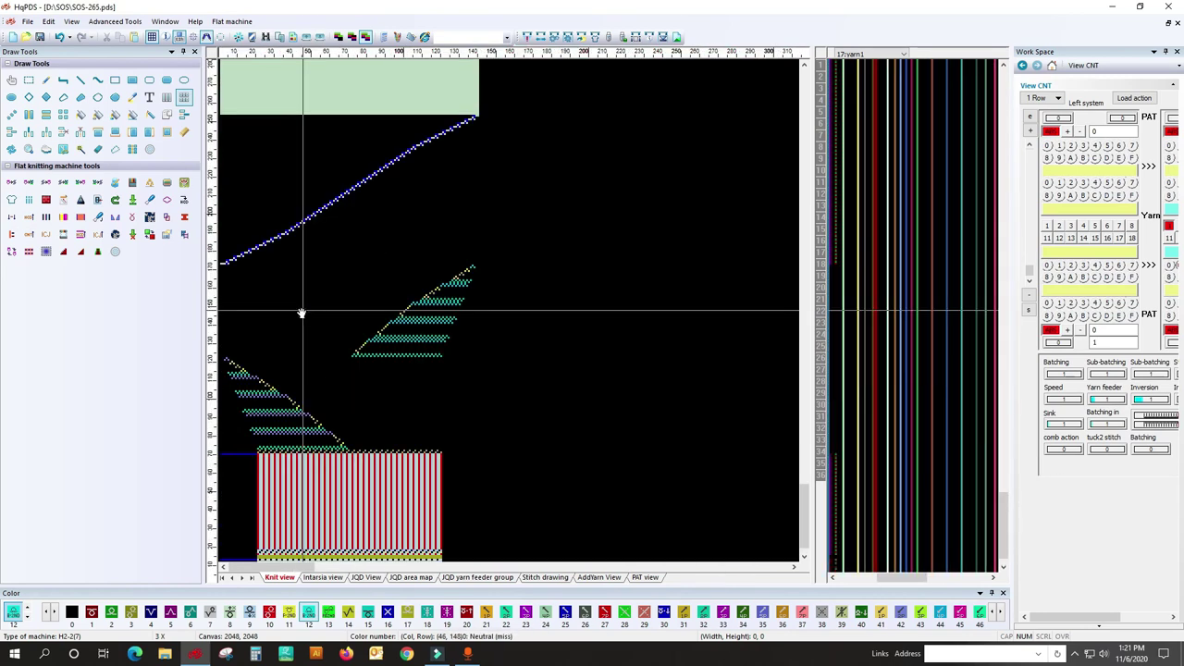
pyautogui.scroll(2, 294, 248)
pyautogui.scroll(2, 347, 313)
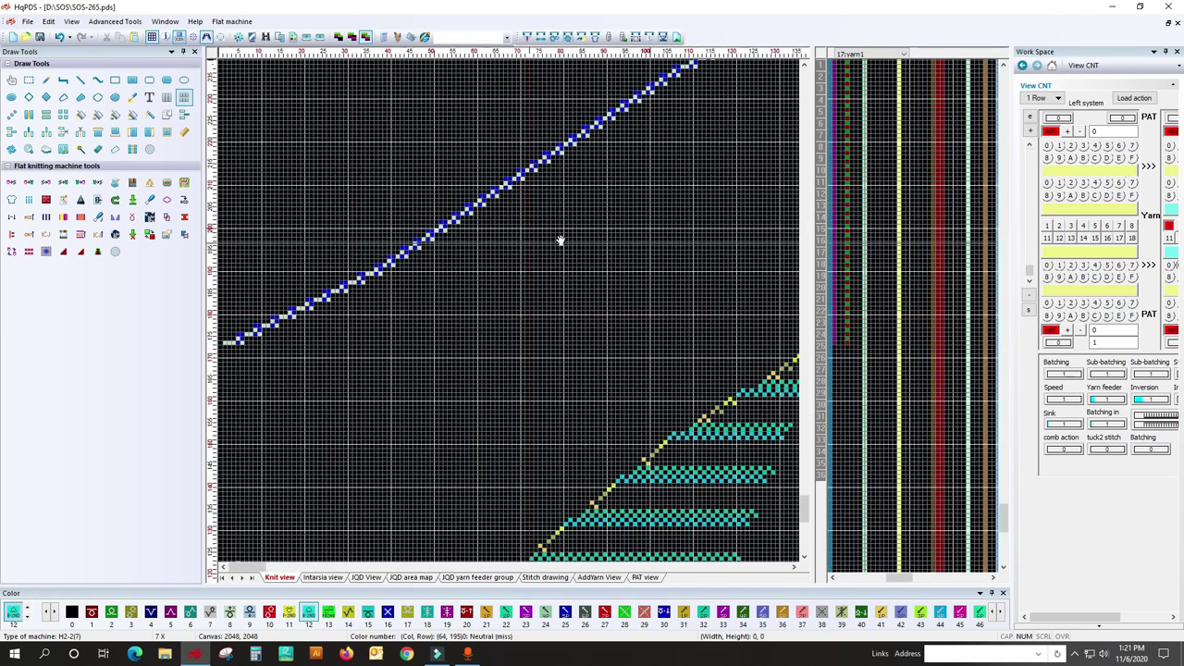
pyautogui.scroll(-2, 500, 317)
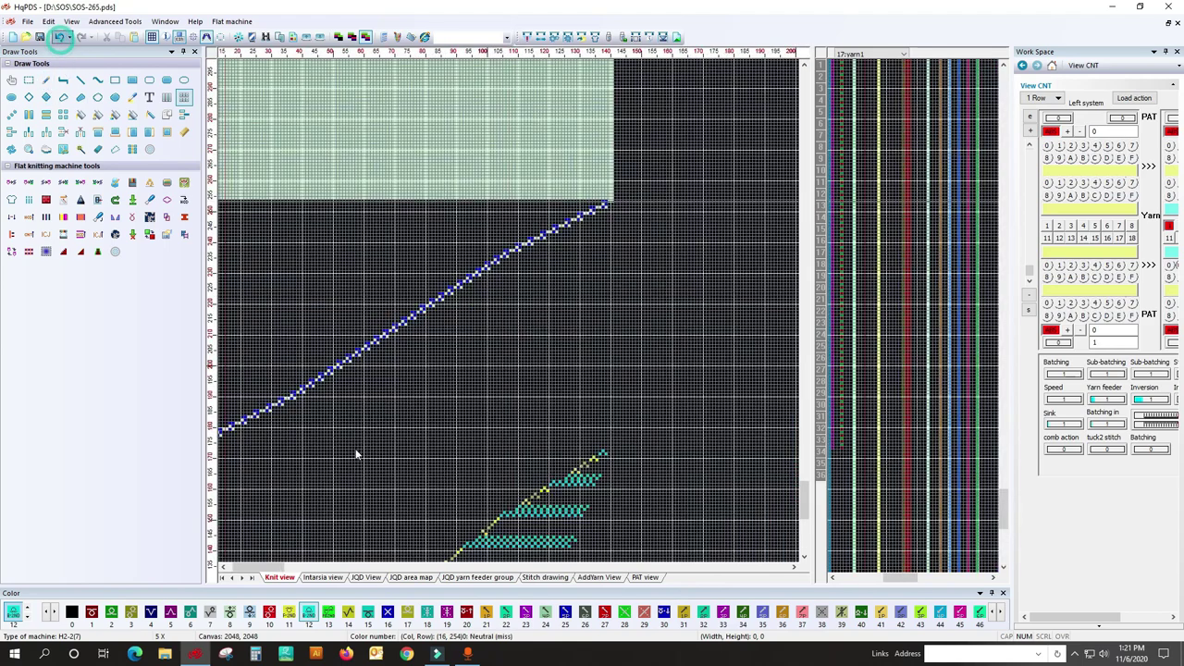
pyautogui.scroll(-3, 356, 453)
pyautogui.scroll(-2, 330, 463)
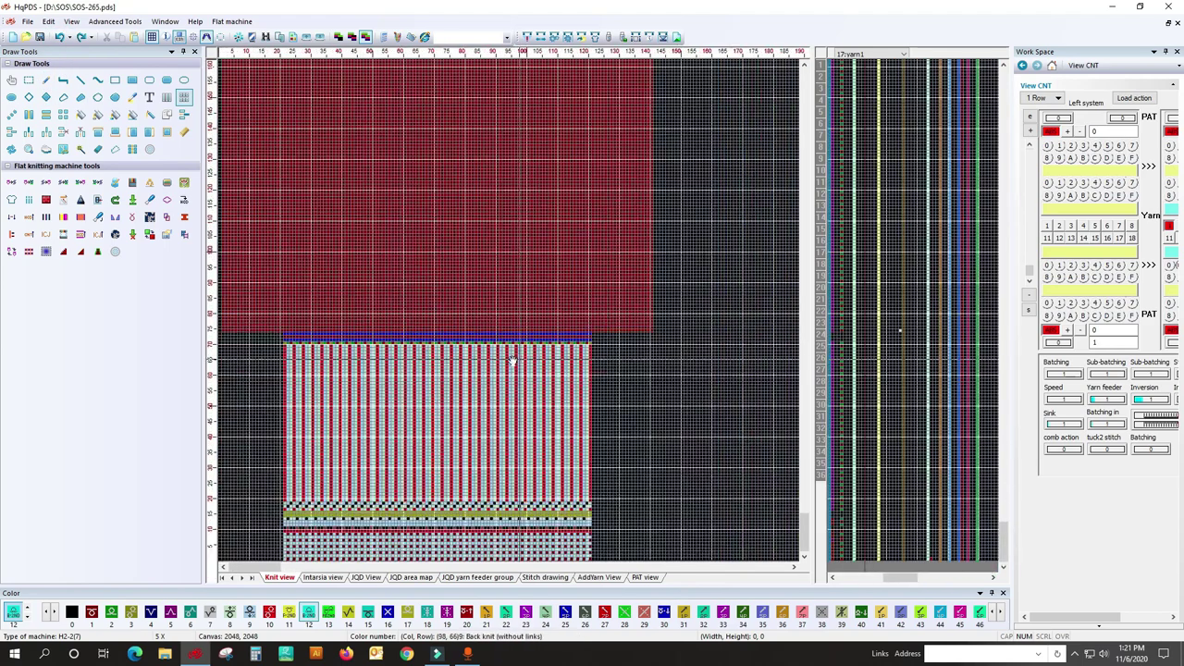
pyautogui.scroll(1, 347, 397)
pyautogui.scroll(1, 407, 342)
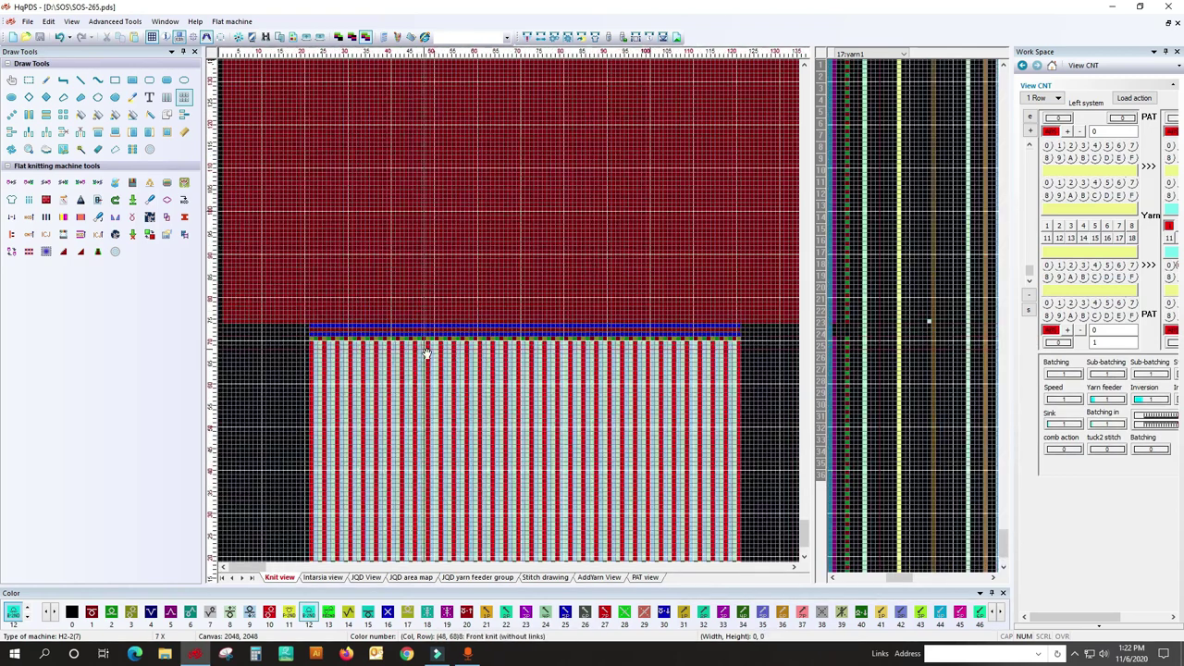
pyautogui.scroll(1, 368, 309)
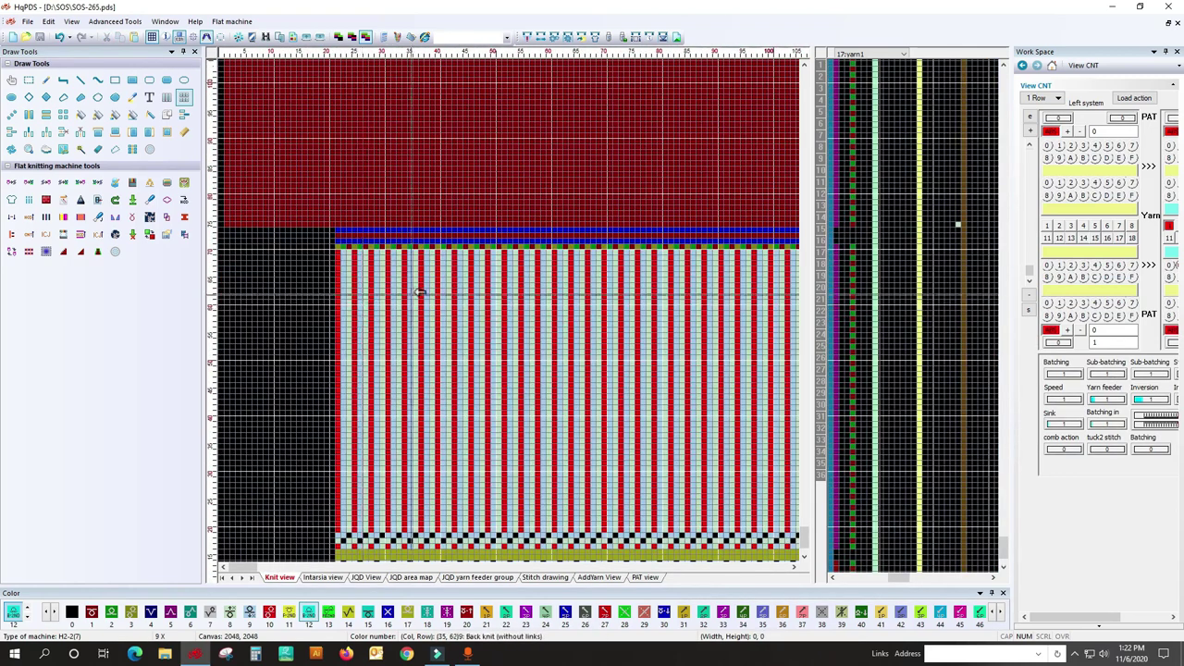
pyautogui.click(526, 37)
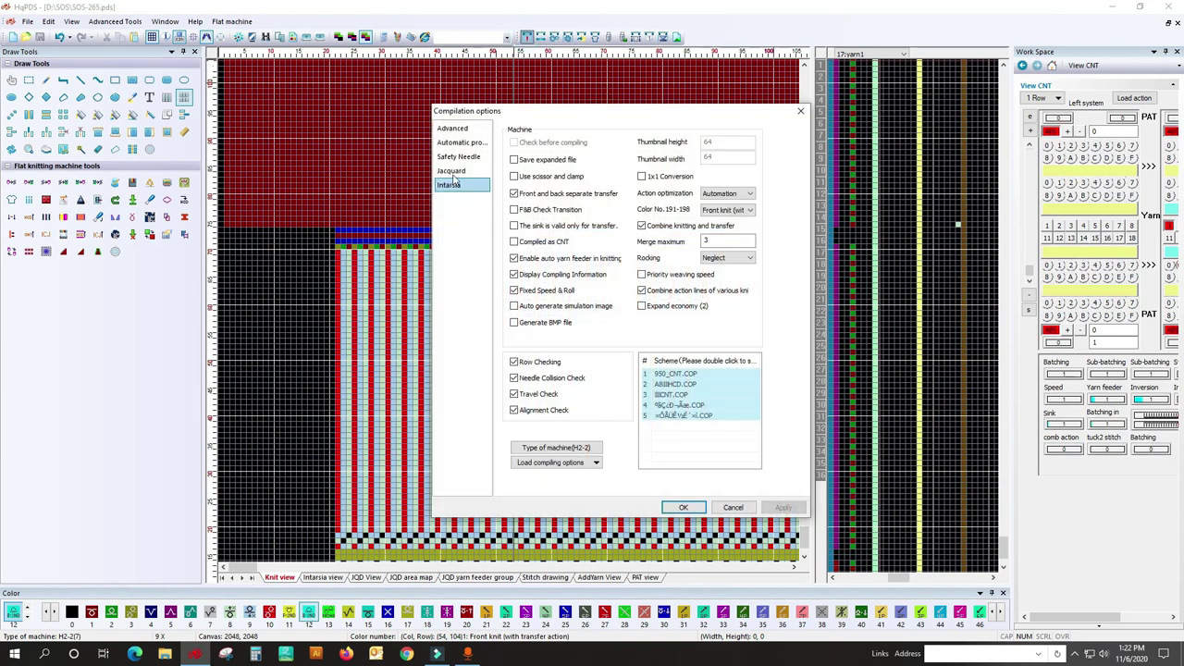
pyautogui.click(461, 142)
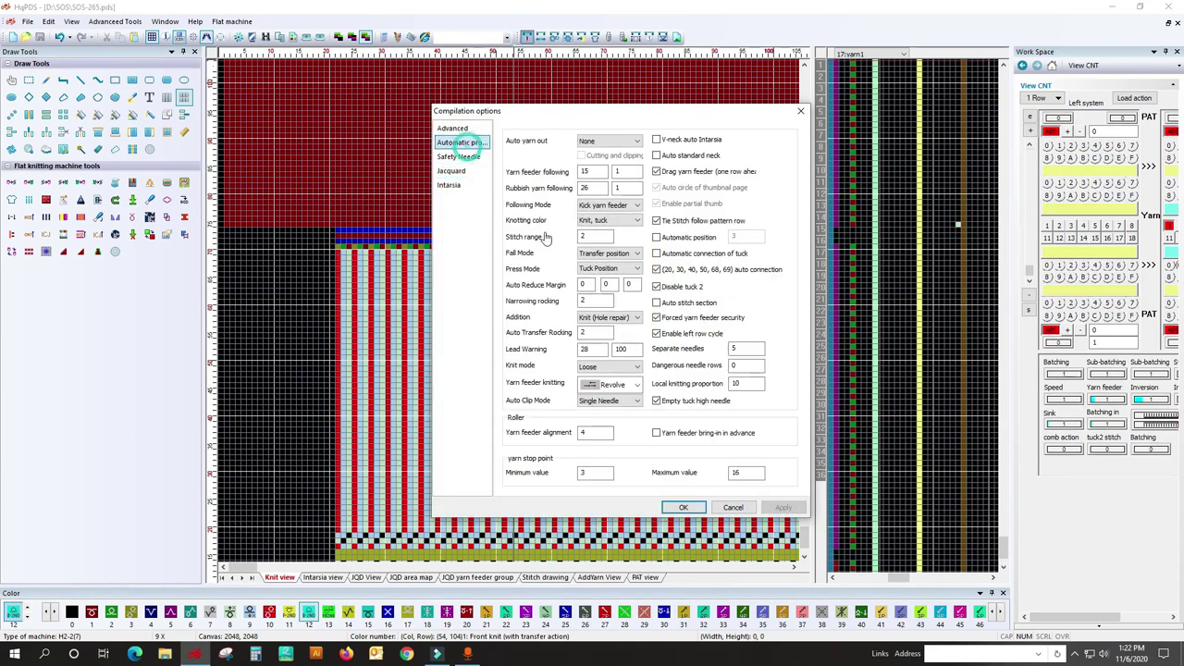
pyautogui.doubleClick(597, 300)
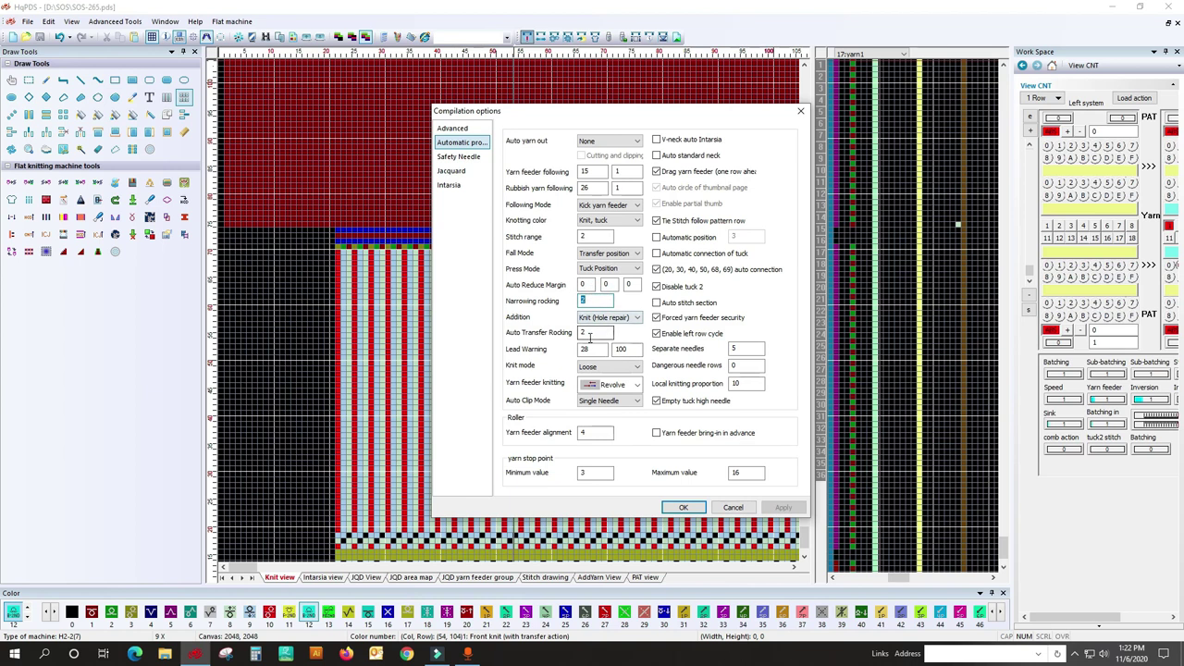
pyautogui.write('2')
pyautogui.click(587, 300)
pyautogui.click(604, 333)
pyautogui.click(588, 299)
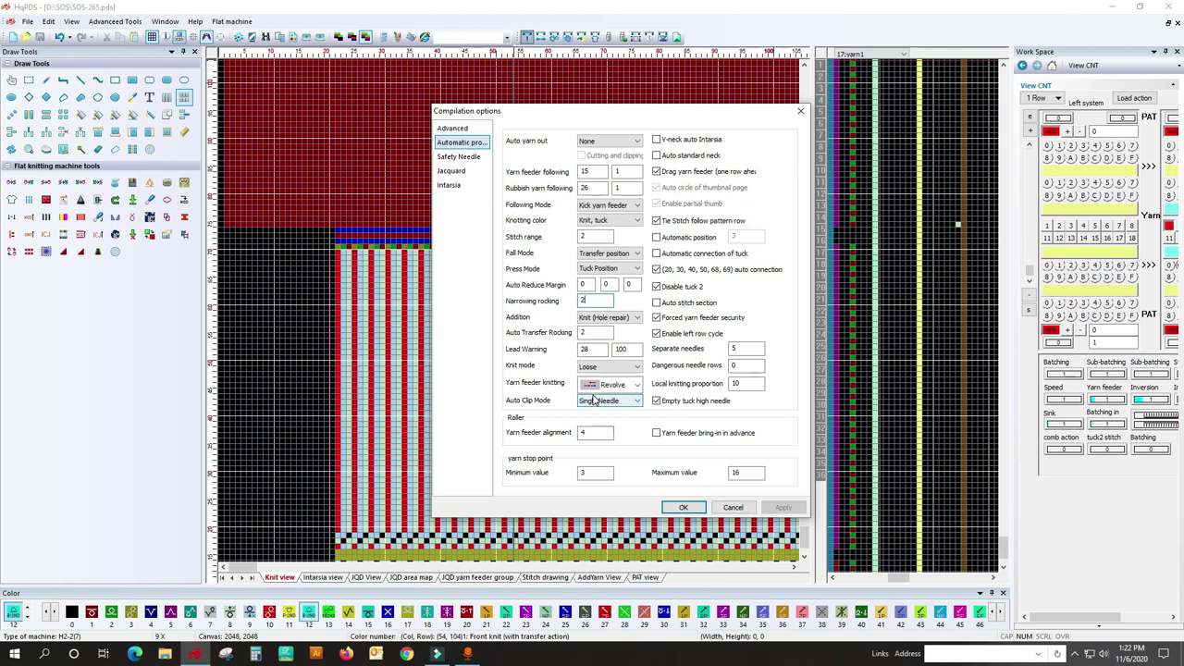
pyautogui.press('Return')
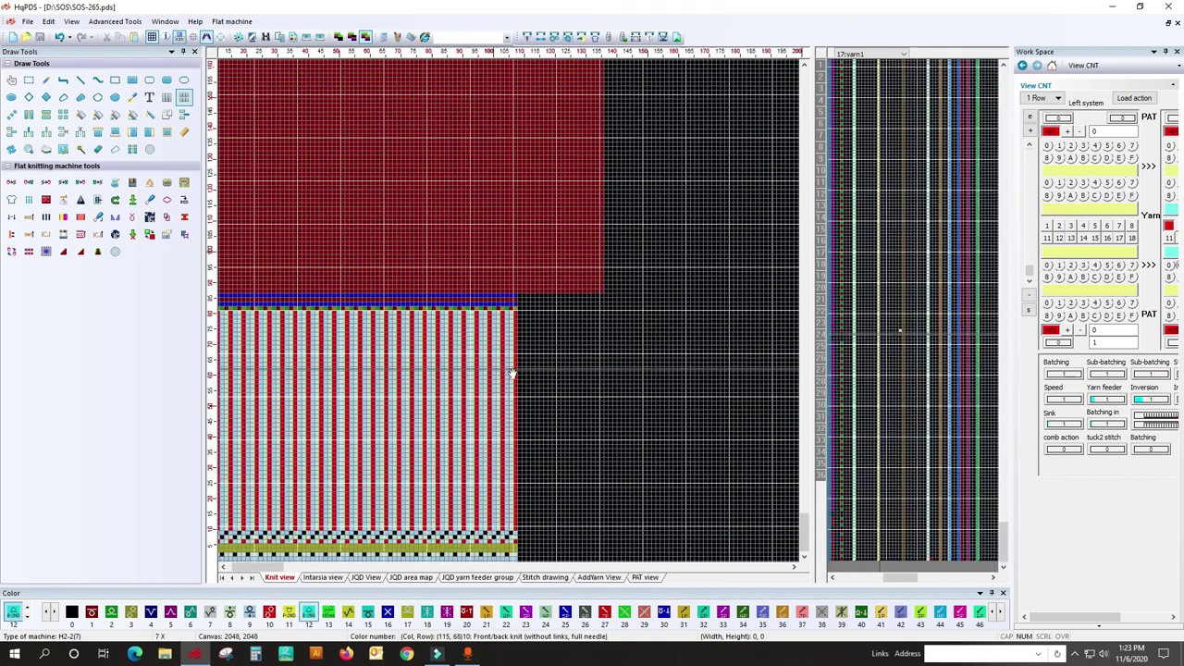
pyautogui.scroll(-3, 349, 473)
pyautogui.scroll(-3, 349, 472)
pyautogui.scroll(2, 349, 473)
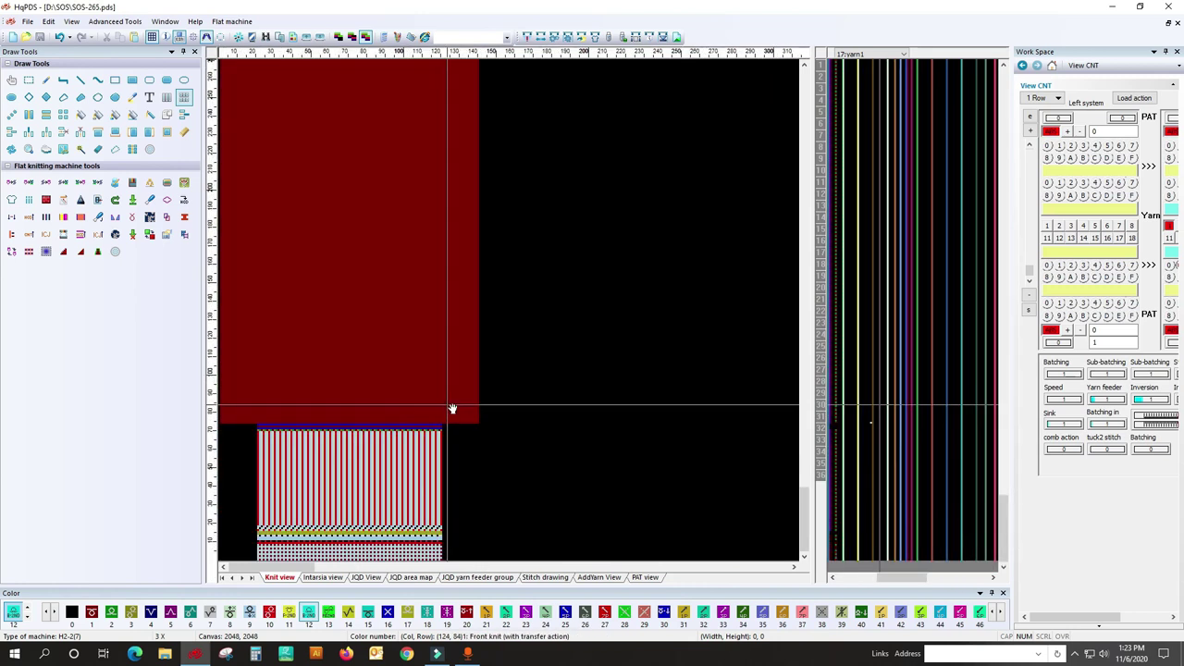